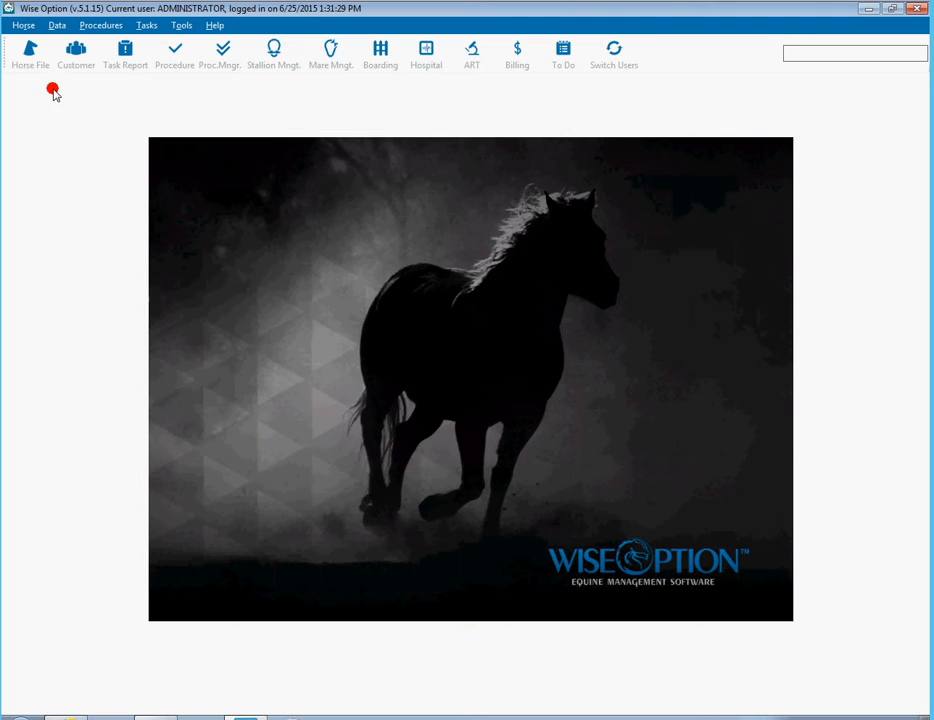
- Open the Shipped Semen Log and select the 6/25/2015 Hott Sudden / Smart Sister cooled shipment
{"action": "left_click", "coordinate": [271, 62]}
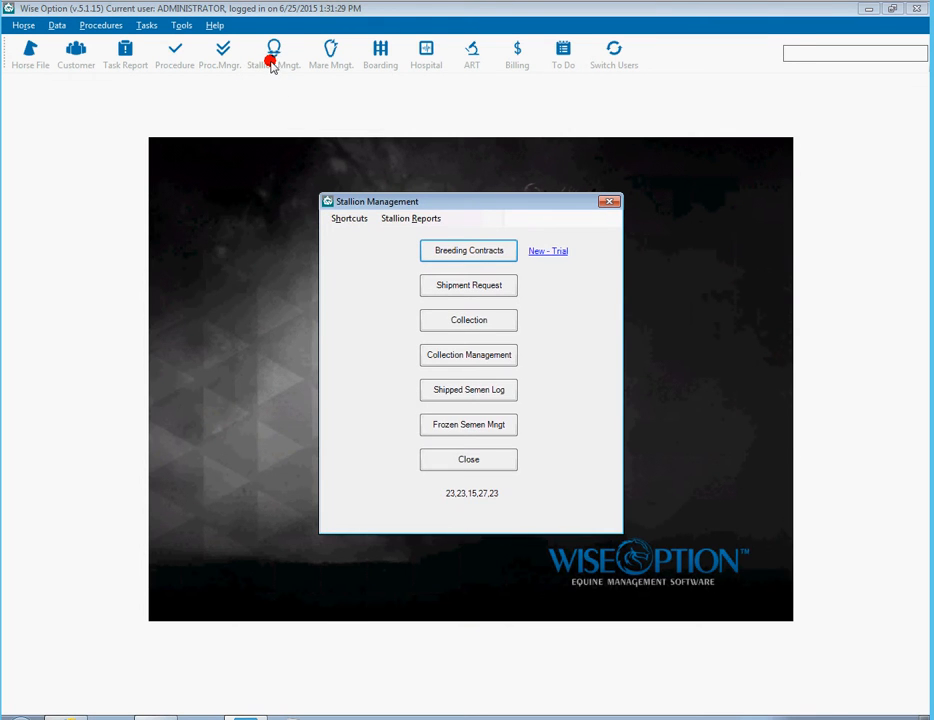
{"action": "left_click", "coordinate": [477, 394]}
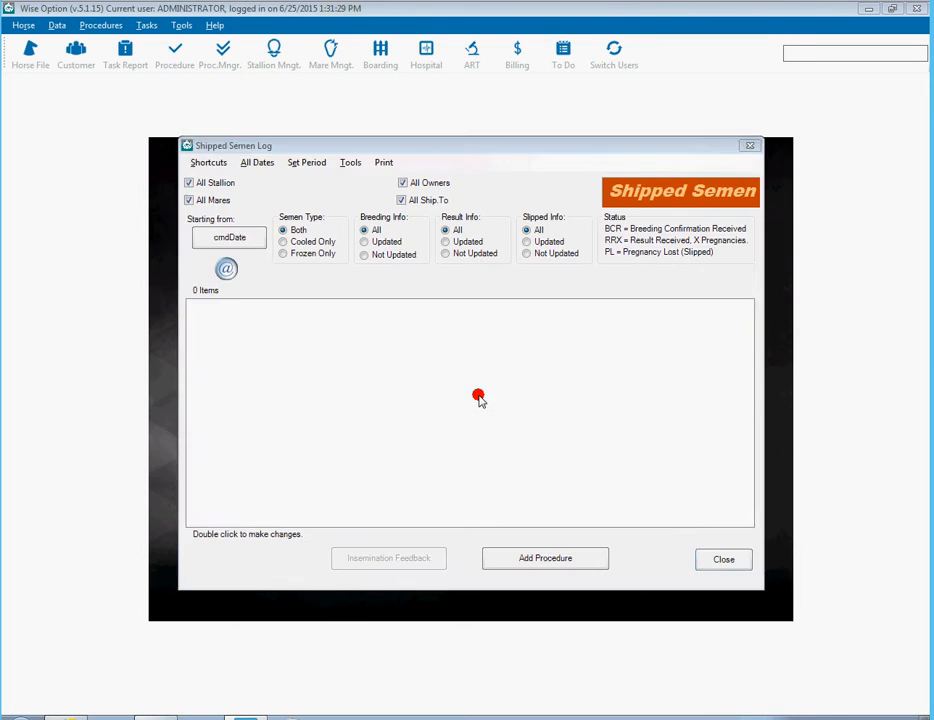
{"action": "left_click", "coordinate": [409, 324]}
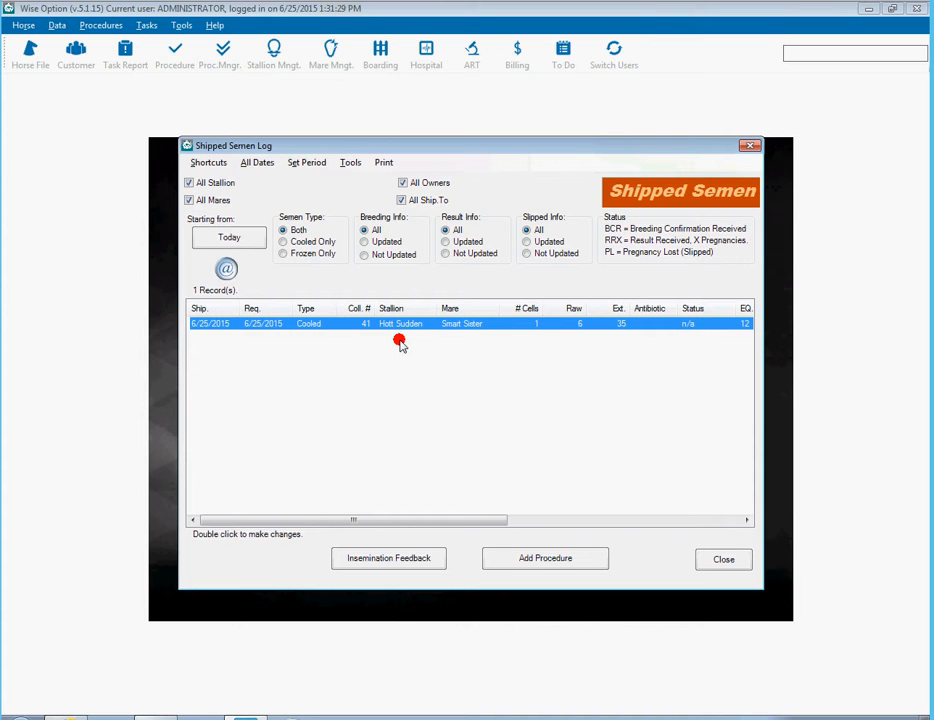
- From the shipment's insemination details, save an e-mail address on the stallion owner's customer record
{"action": "left_click", "coordinate": [386, 557]}
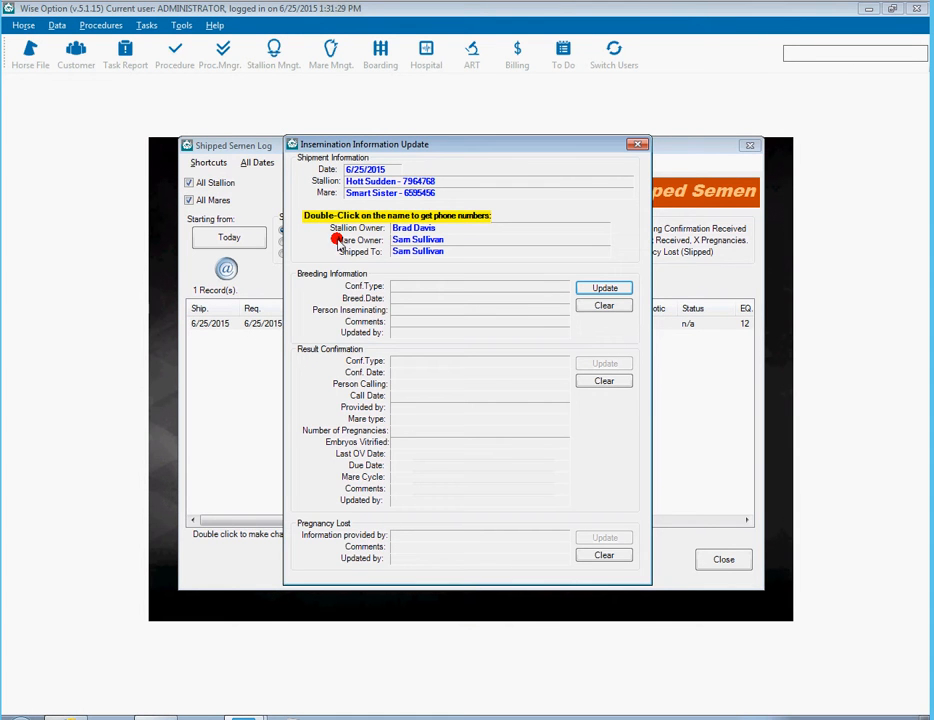
{"action": "double_click", "coordinate": [408, 229]}
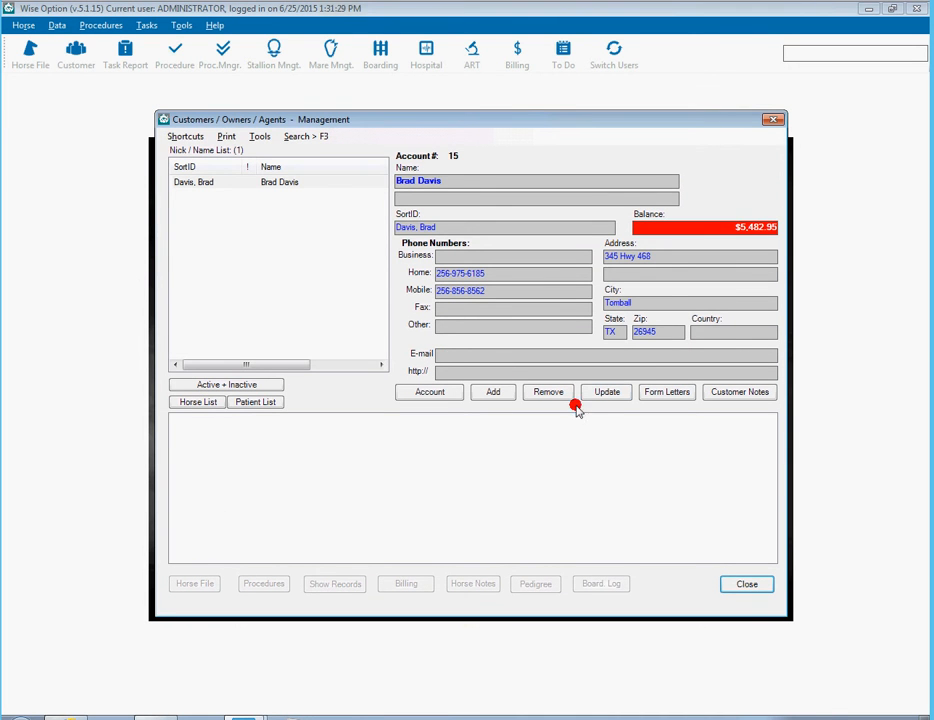
{"action": "left_click", "coordinate": [605, 392]}
{"action": "left_click", "coordinate": [436, 391]}
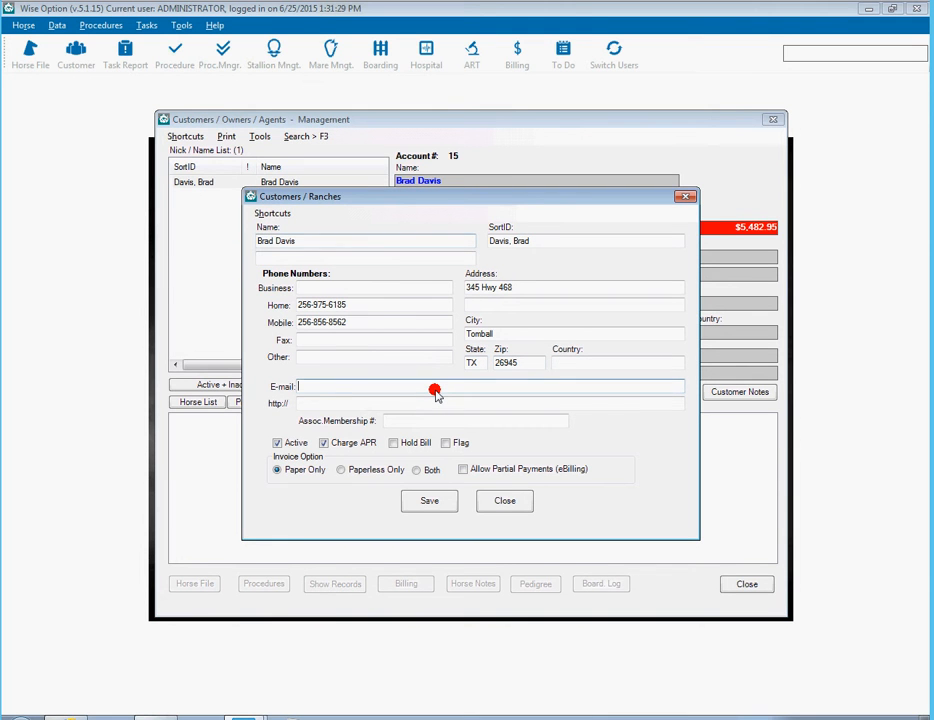
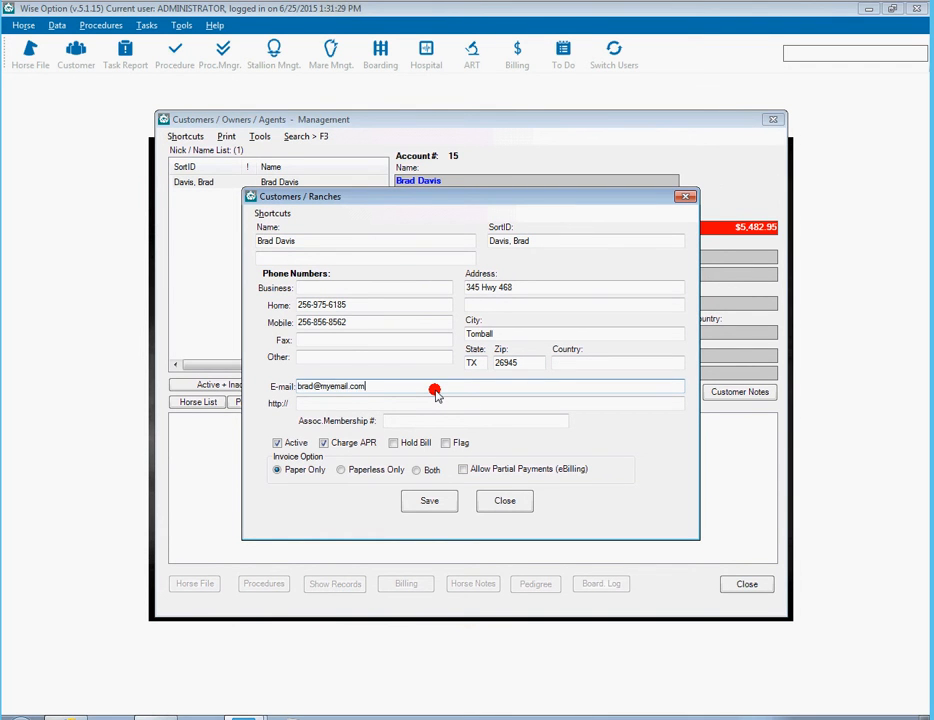
{"action": "left_click", "coordinate": [432, 500]}
{"action": "left_click", "coordinate": [520, 411]}
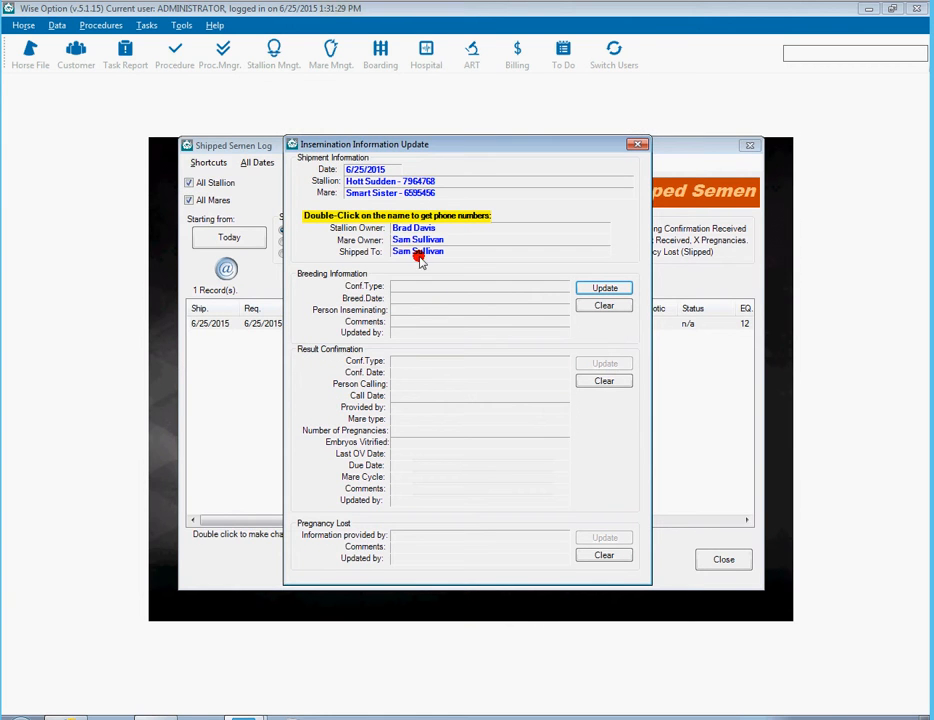
{"action": "double_click", "coordinate": [409, 243]}
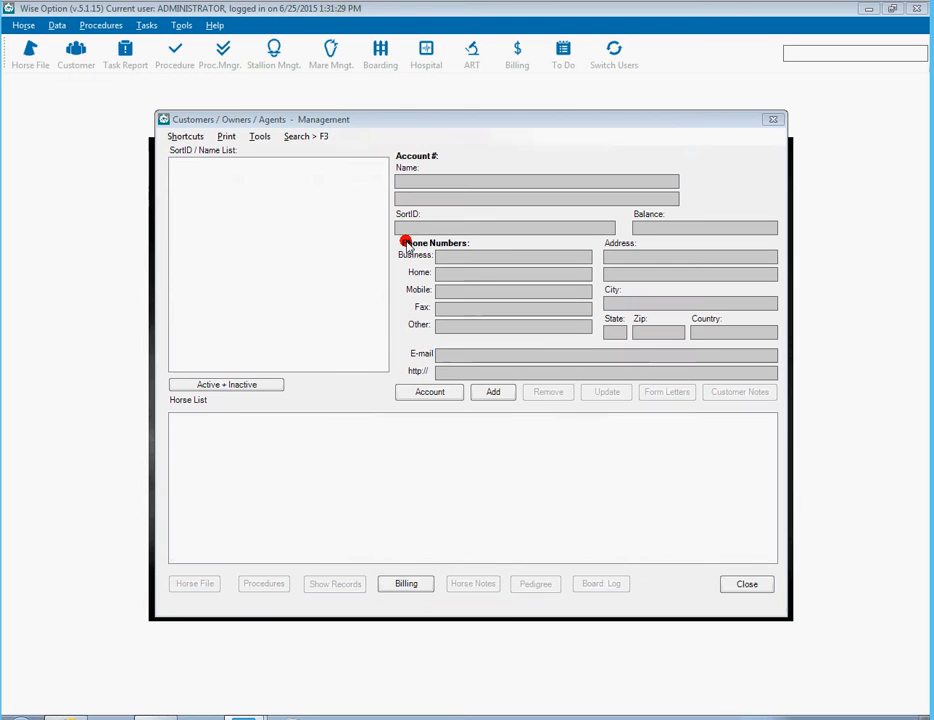
- Enter and save the mare owner's e-mail address, then close the Customers window
{"action": "left_click", "coordinate": [461, 360]}
{"action": "left_click", "coordinate": [607, 391]}
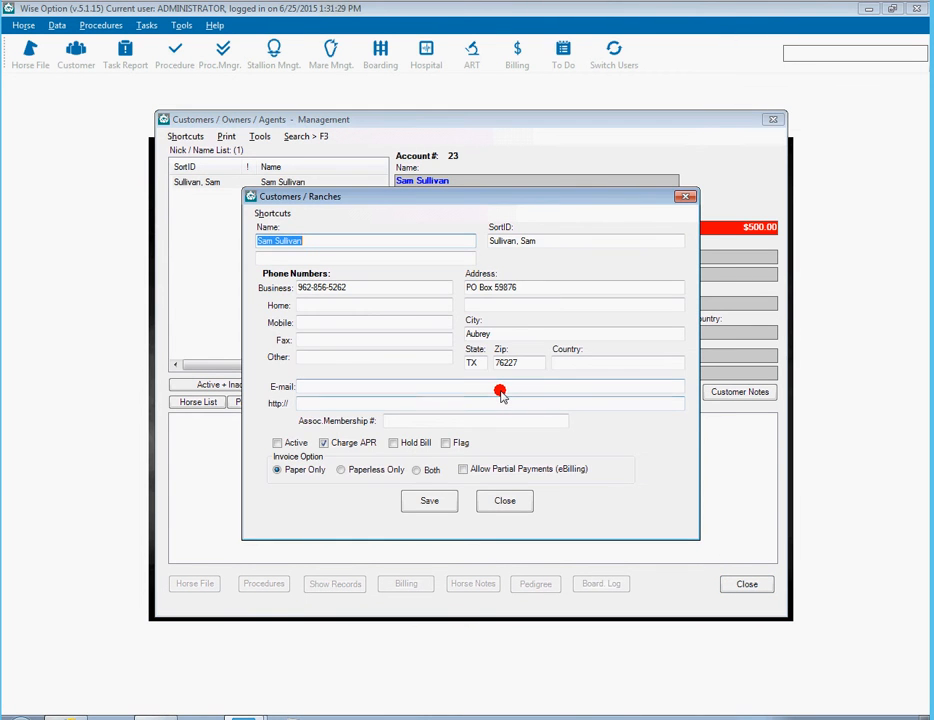
{"action": "left_click", "coordinate": [501, 392]}
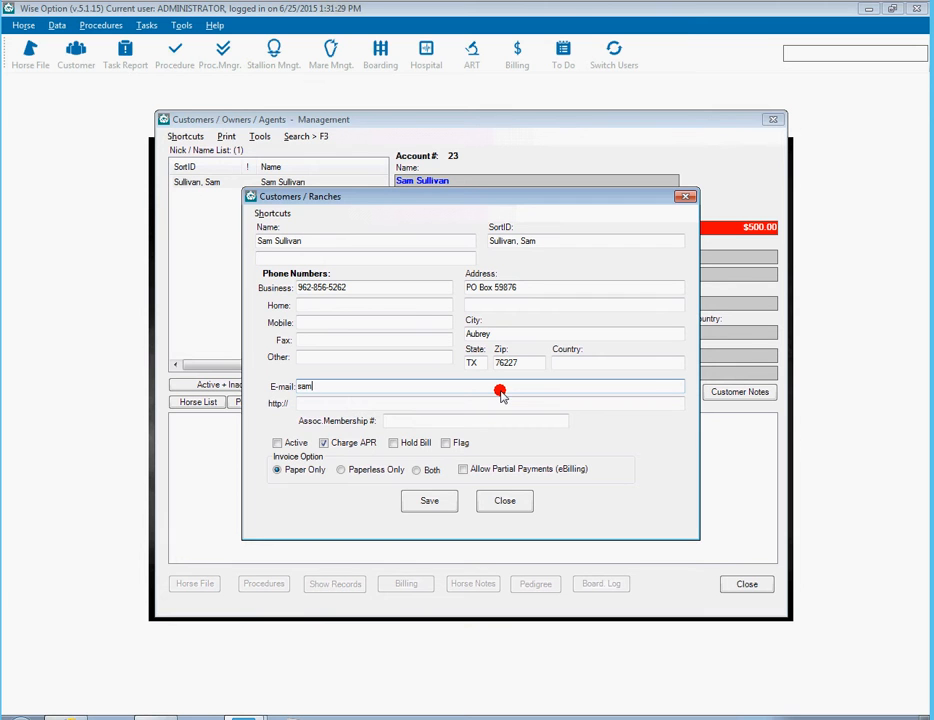
{"action": "left_click", "coordinate": [428, 500]}
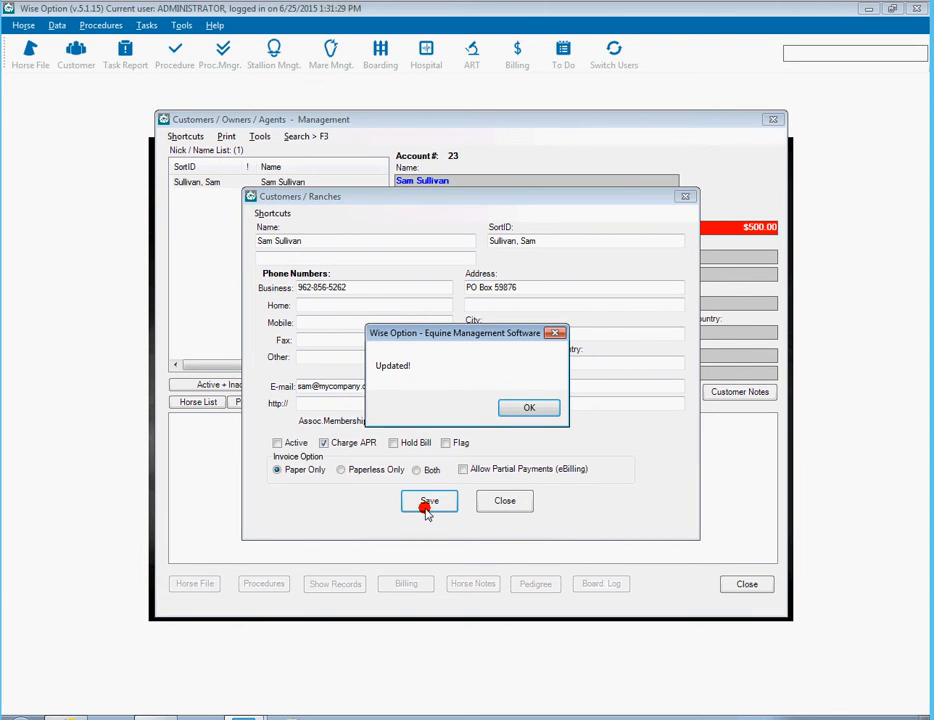
{"action": "left_click", "coordinate": [528, 407]}
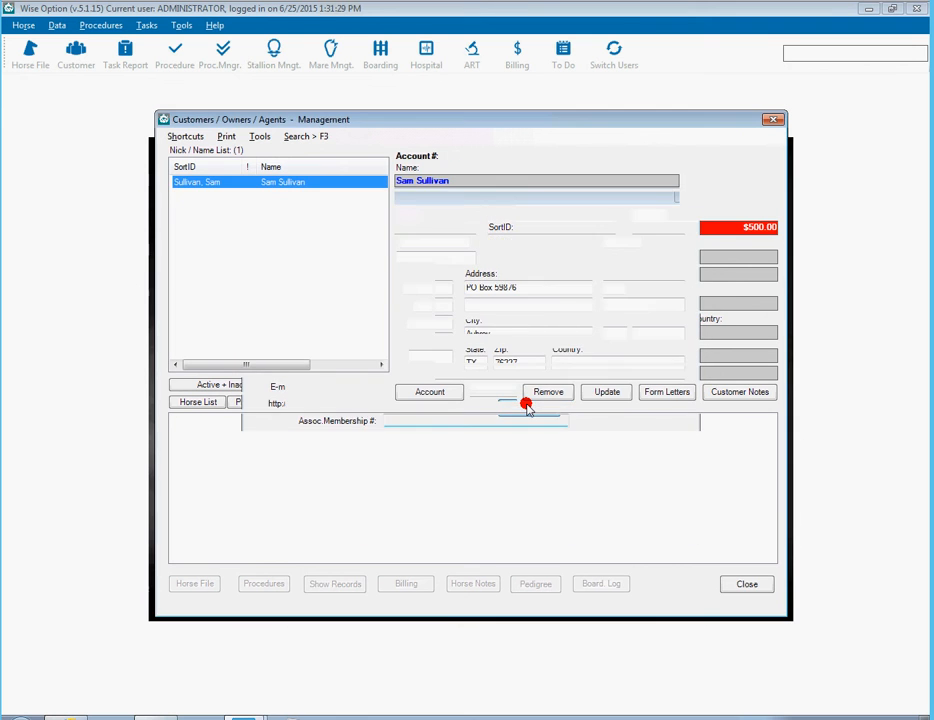
{"action": "left_click", "coordinate": [725, 585]}
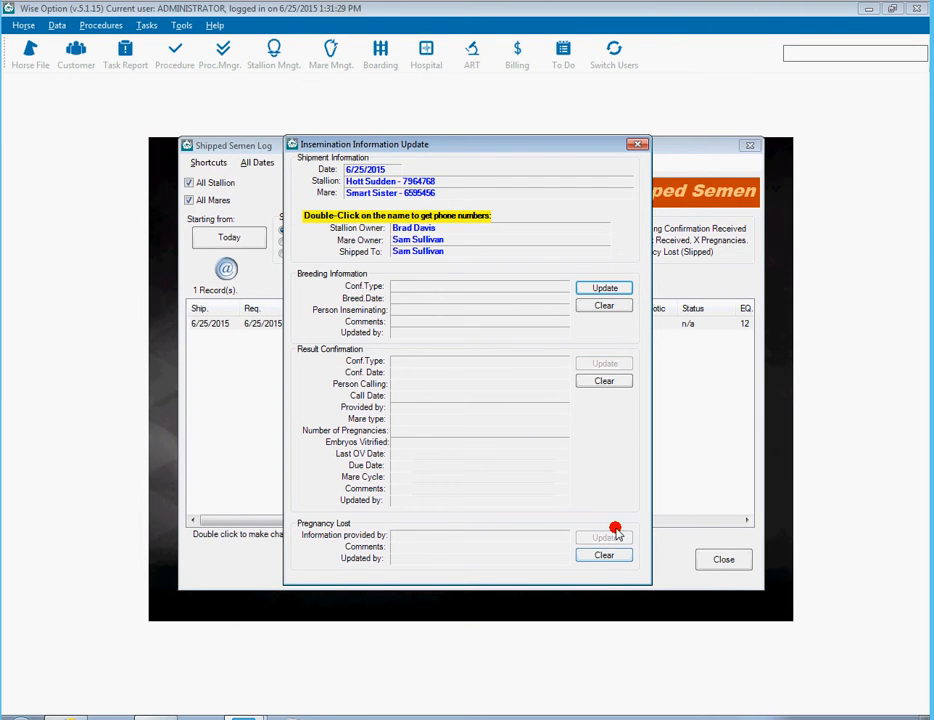
- Close insemination details, refresh the log, reselect the Hott Sudden shipment and open eFormLetter templates
{"action": "left_click", "coordinate": [638, 146]}
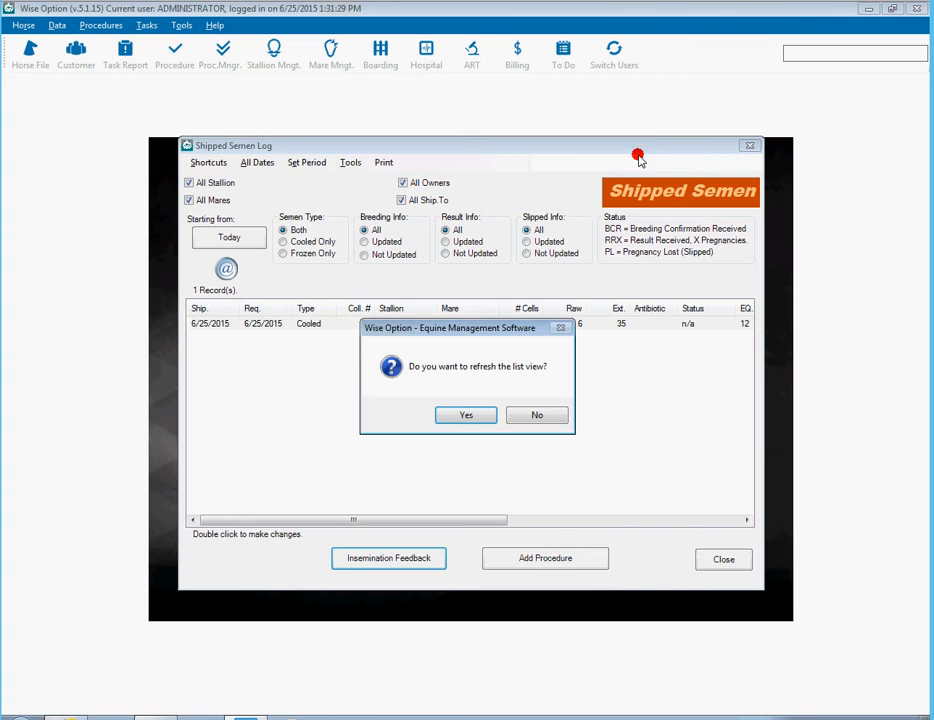
{"action": "left_click", "coordinate": [478, 417]}
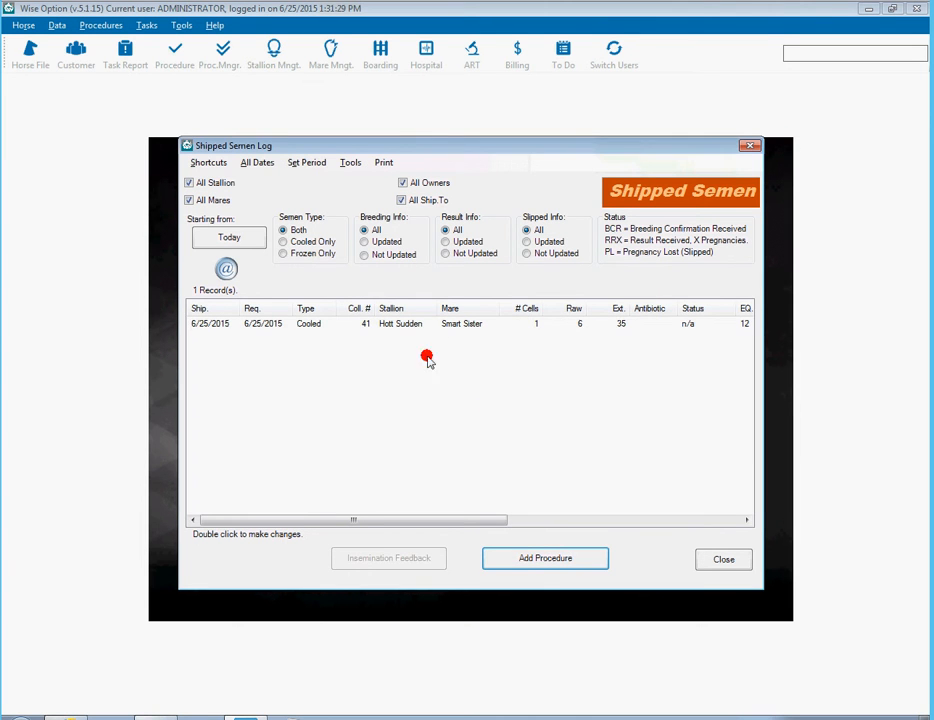
{"action": "left_click", "coordinate": [390, 326]}
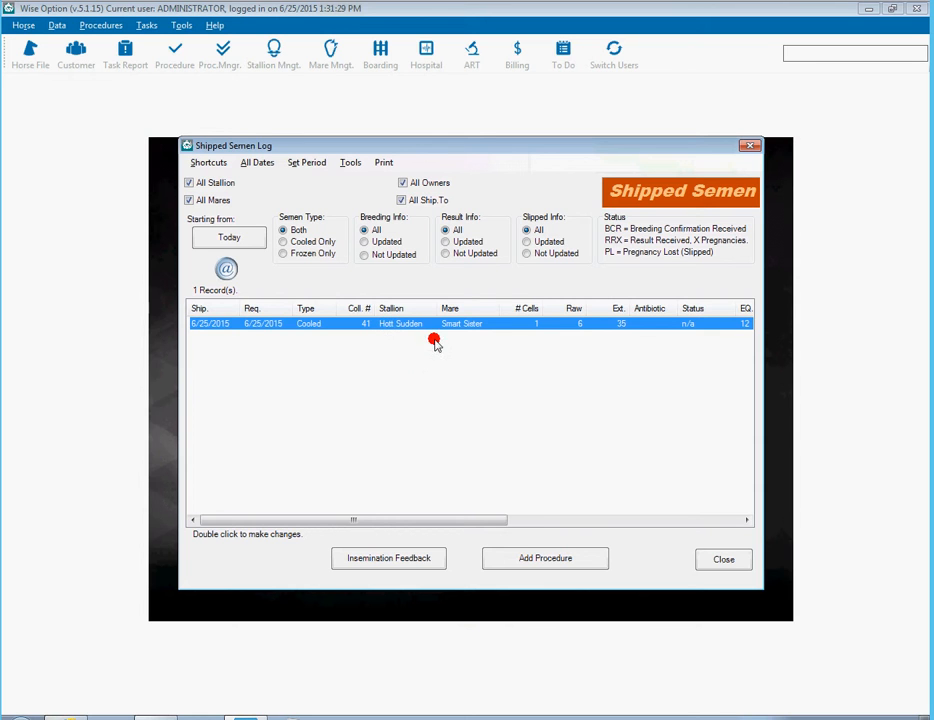
{"action": "left_click", "coordinate": [226, 269]}
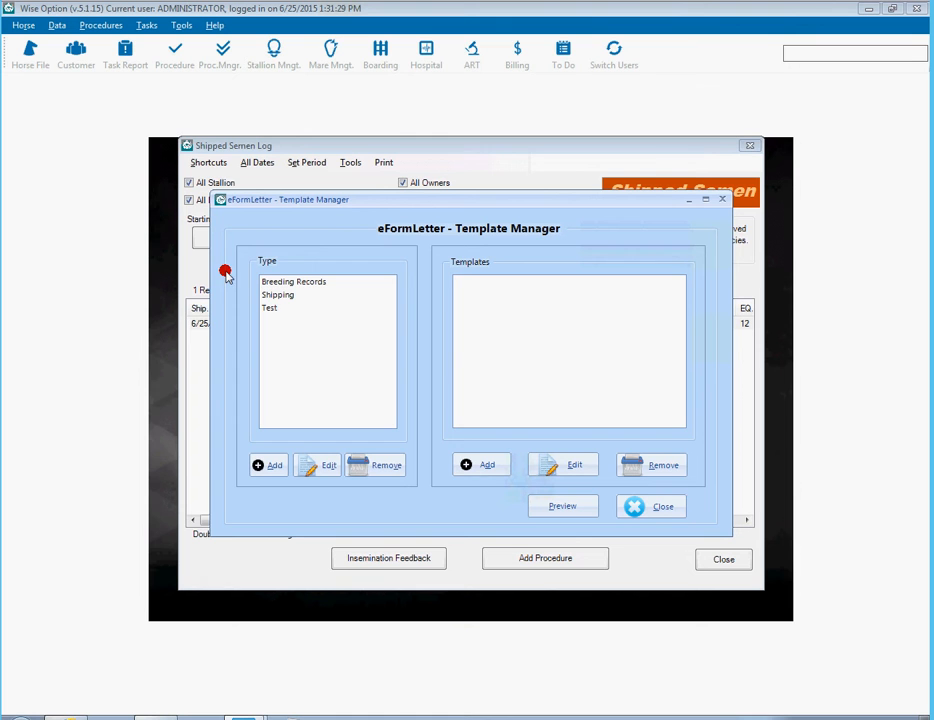
- Choose the Shipping type and its 'Semen Processed and Shipped Today' template
{"action": "left_click", "coordinate": [278, 297]}
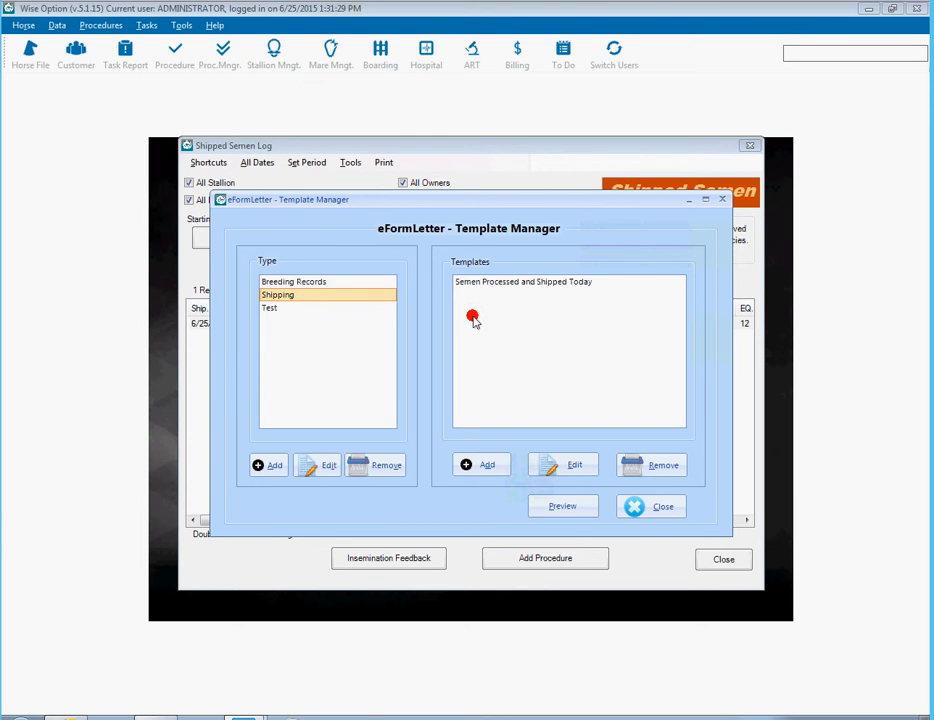
{"action": "left_click", "coordinate": [511, 286]}
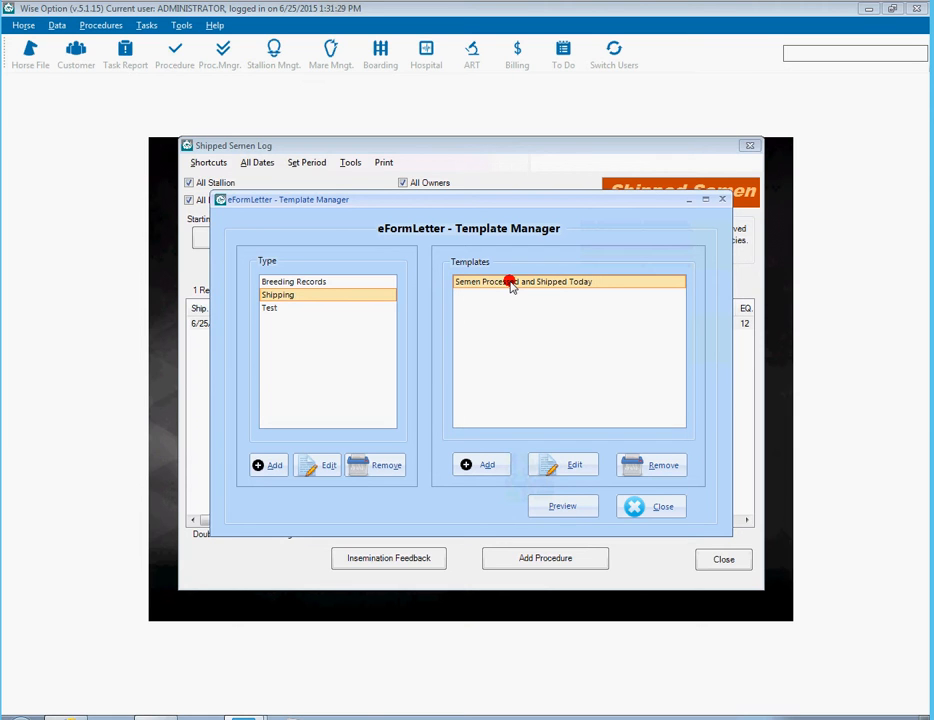
- Preview the shipping letter filled with the shipment data
{"action": "left_click", "coordinate": [552, 507]}
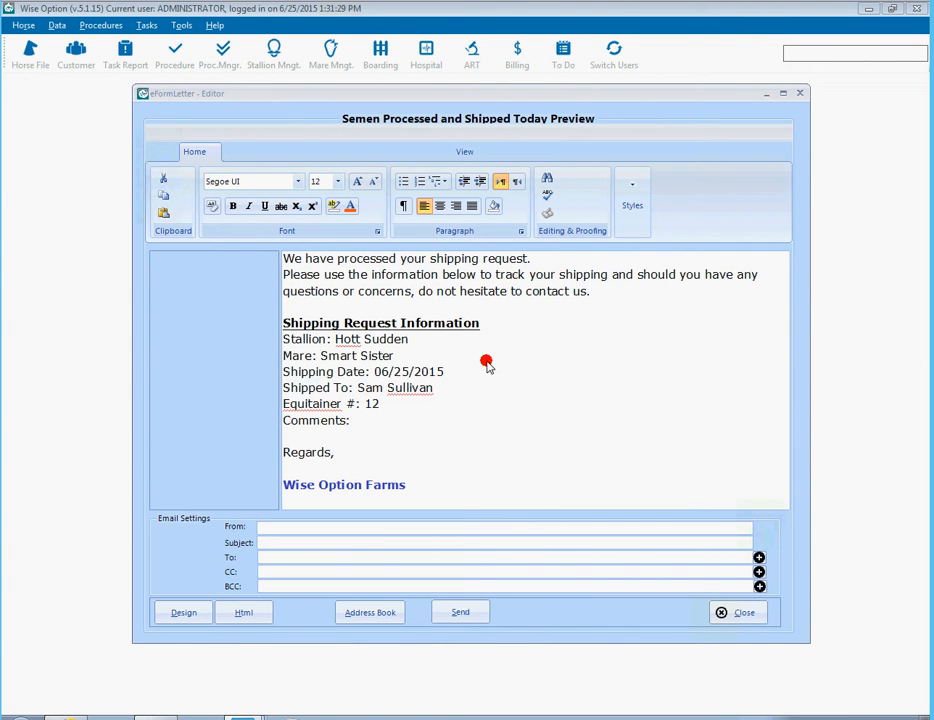
{"action": "left_click_drag", "start_coordinate": [448, 340], "coordinate": [459, 419]}
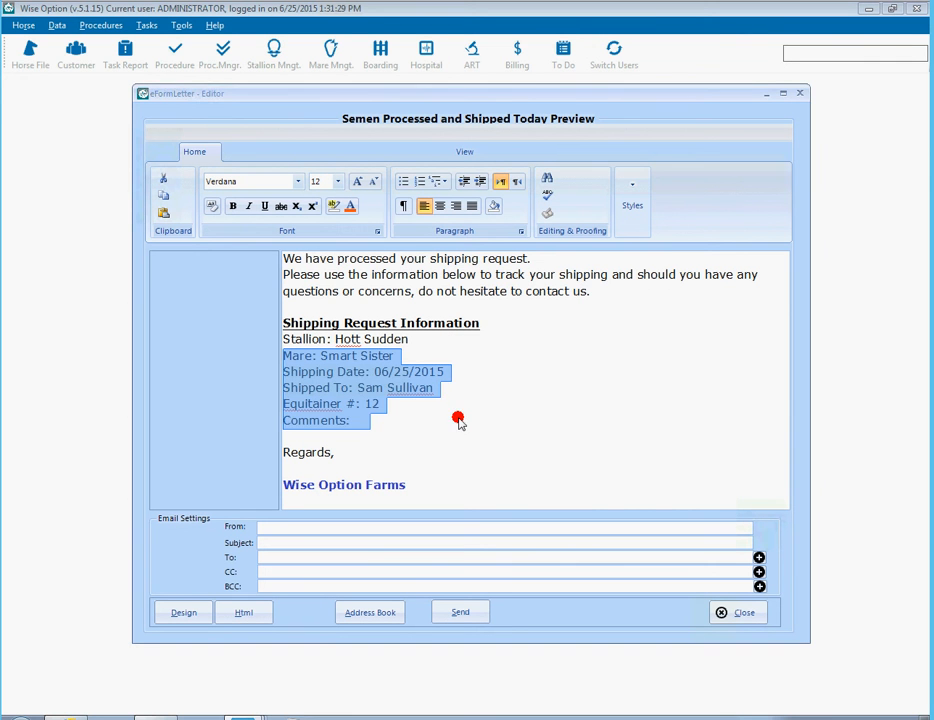
{"action": "left_click", "coordinate": [491, 356]}
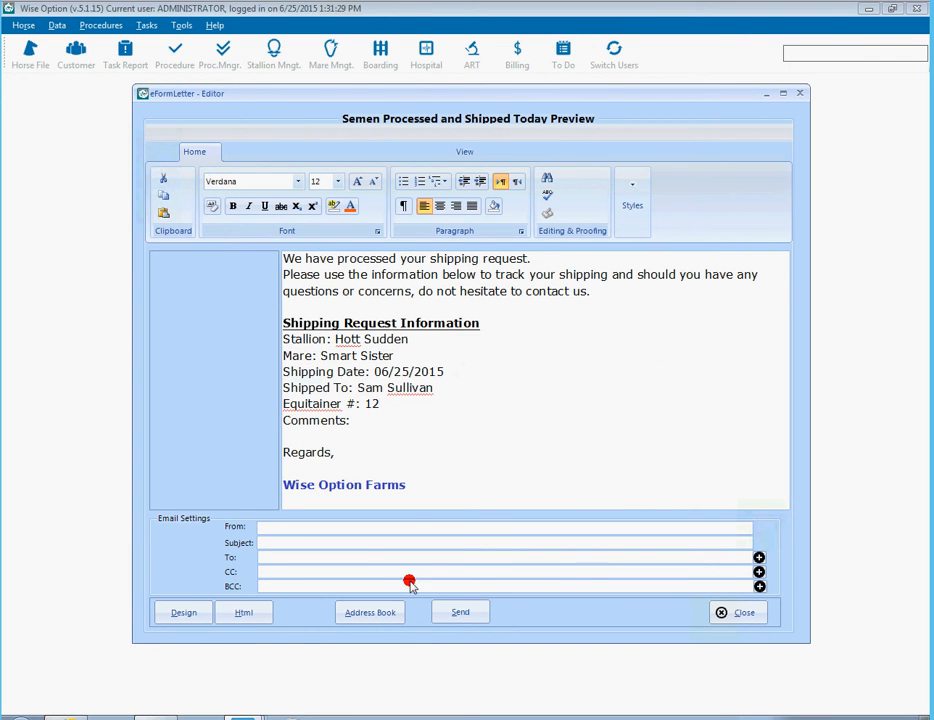
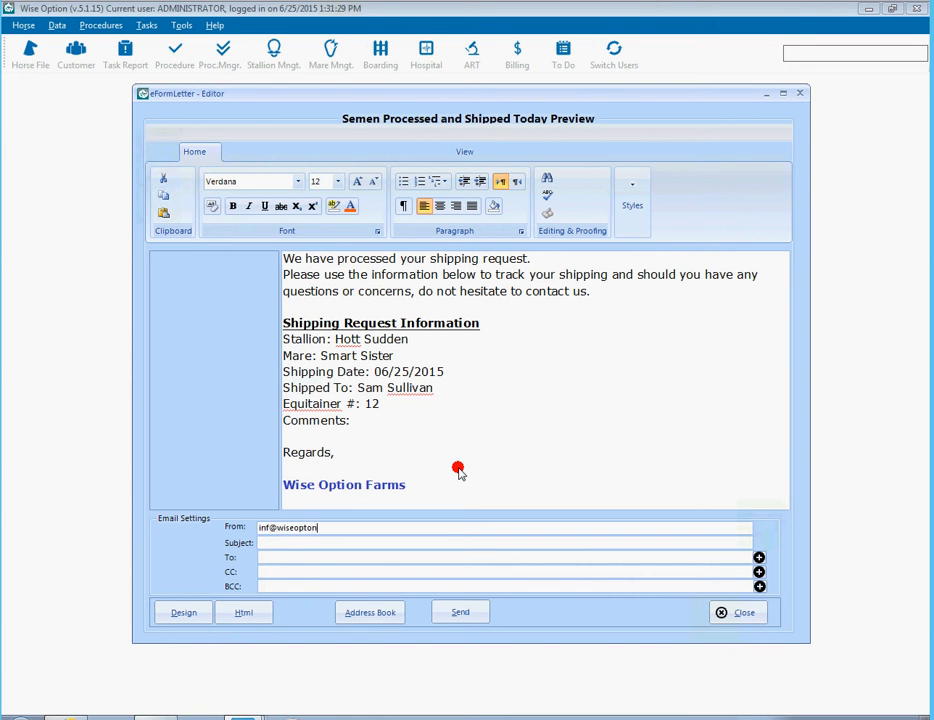
- Enter the company sender address in From and 'Shipping Information' as the subject
{"action": "key", "text": "Tab"}
{"action": "type", "text": "Shipping "}
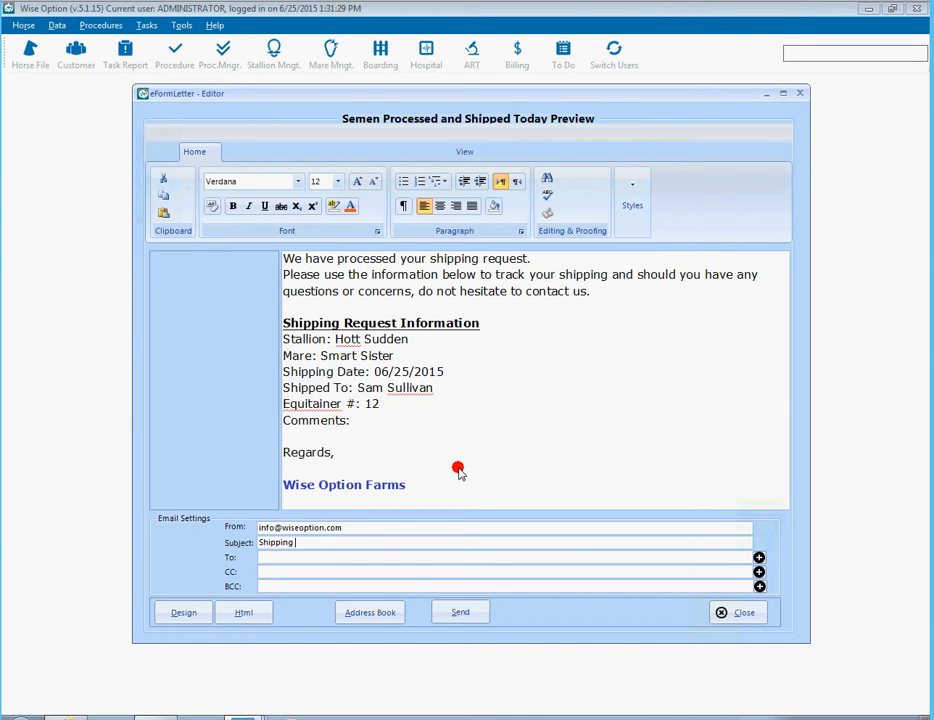
{"action": "type", "text": "Information"}
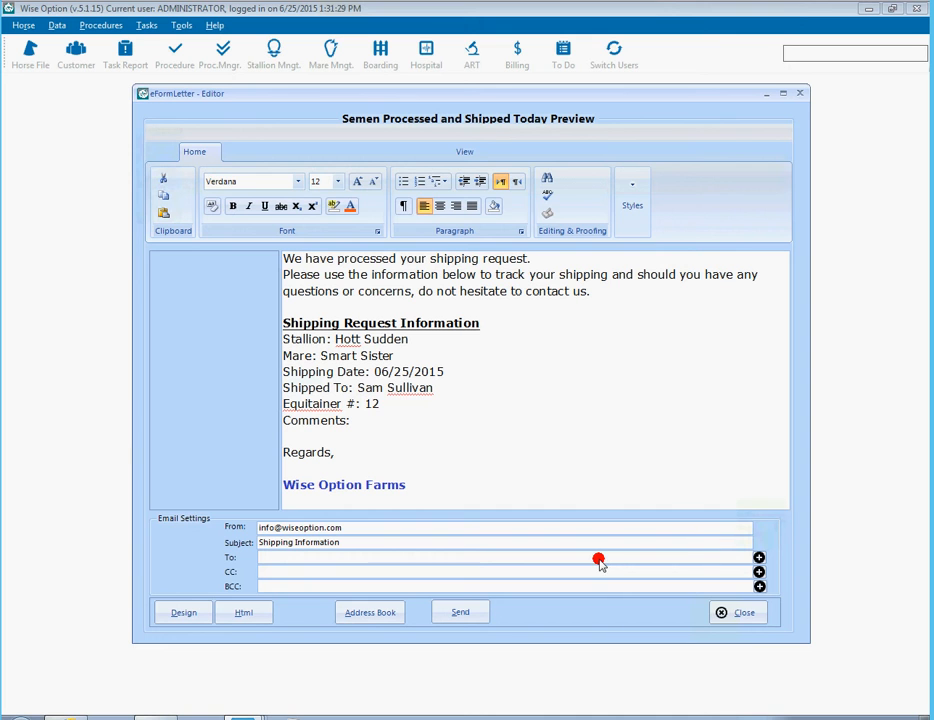
- Try typing a recipient address by hand, then clear it again
{"action": "type", "text": "eami"}
{"action": "key", "text": "BackSpace"}
{"action": "key", "text": "BackSpace"}
{"action": "key", "text": "BackSpace"}
{"action": "type", "text": "mail@xxxxxx.com"}
{"action": "key", "text": "ctrl+a"}
{"action": "key", "text": "BackSpace"}
{"action": "left_click", "coordinate": [457, 302]}
{"action": "left_click", "coordinate": [467, 440], "text": "shift"}
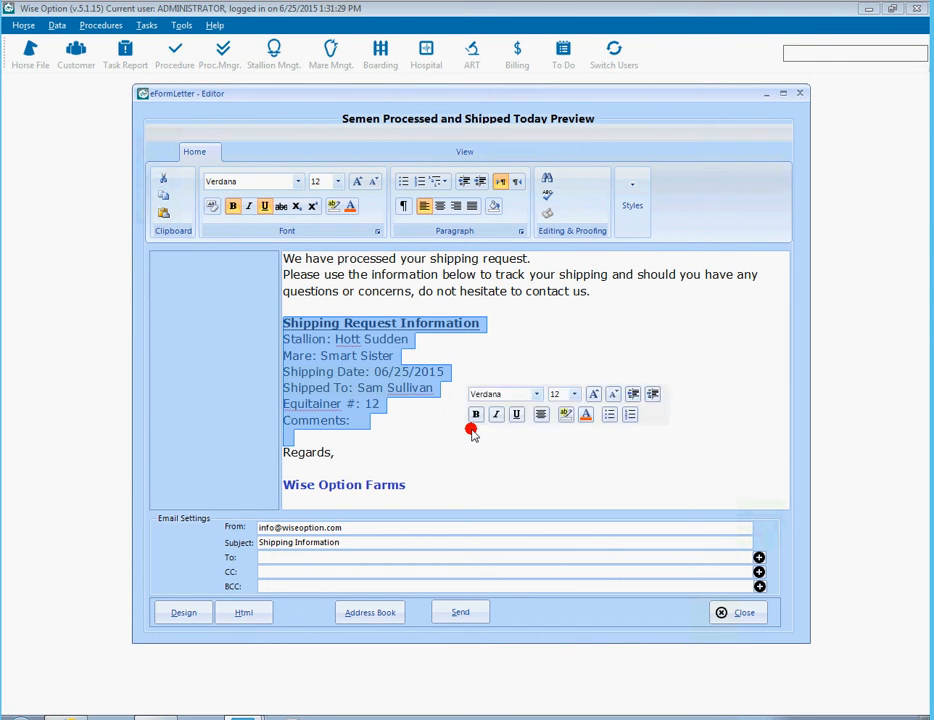
{"action": "left_click", "coordinate": [468, 437]}
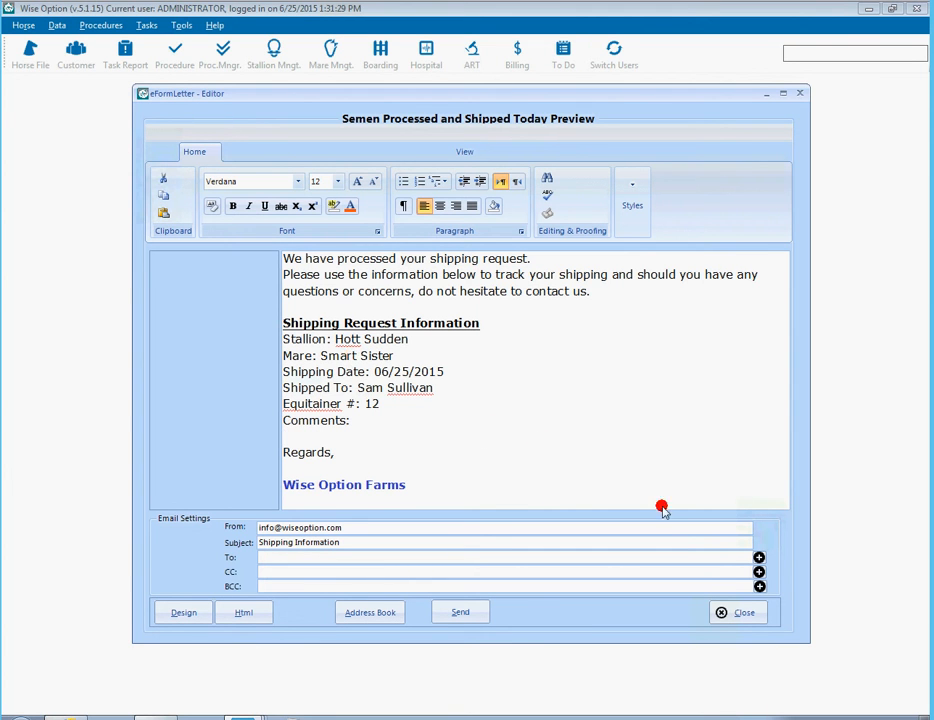
- Pick two customers from the contact list for To and try adding Wise Option Farms to BCC
{"action": "left_click", "coordinate": [759, 558]}
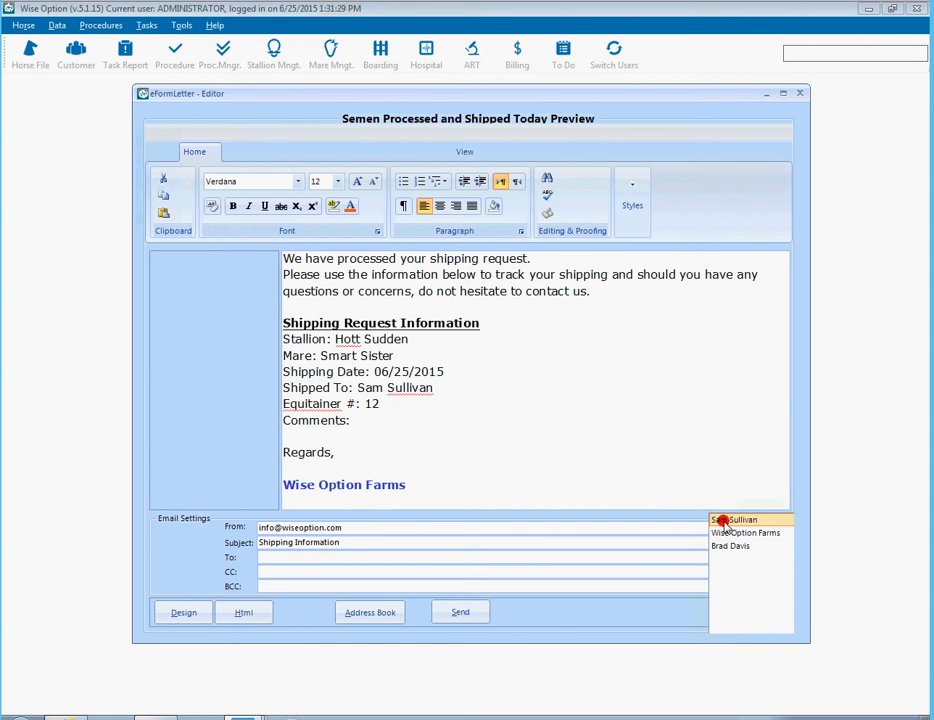
{"action": "left_click", "coordinate": [723, 521]}
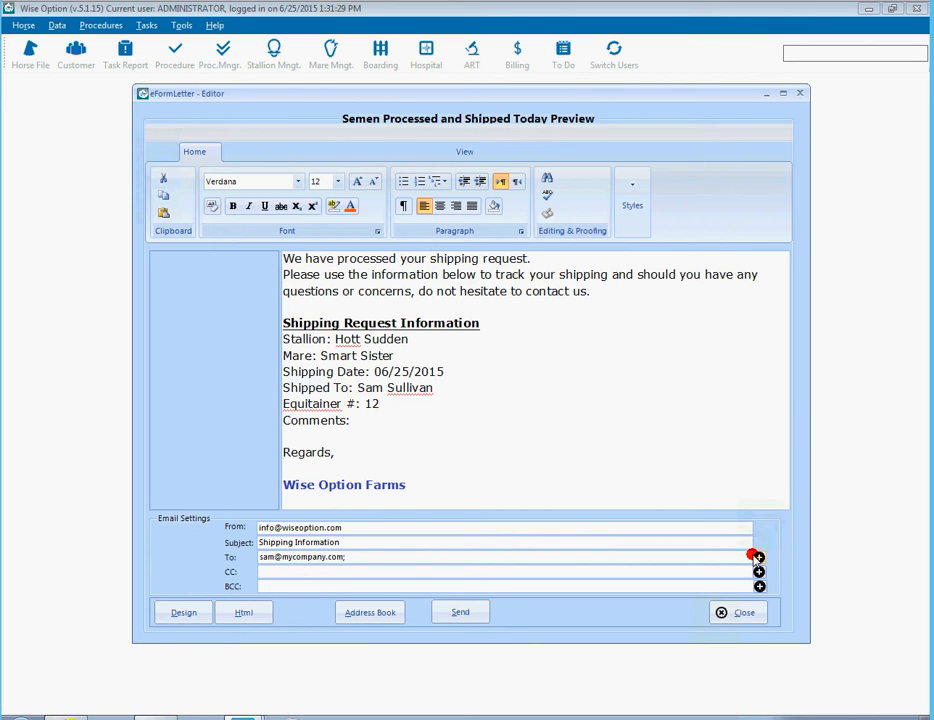
{"action": "left_click", "coordinate": [757, 556]}
{"action": "left_click", "coordinate": [740, 546]}
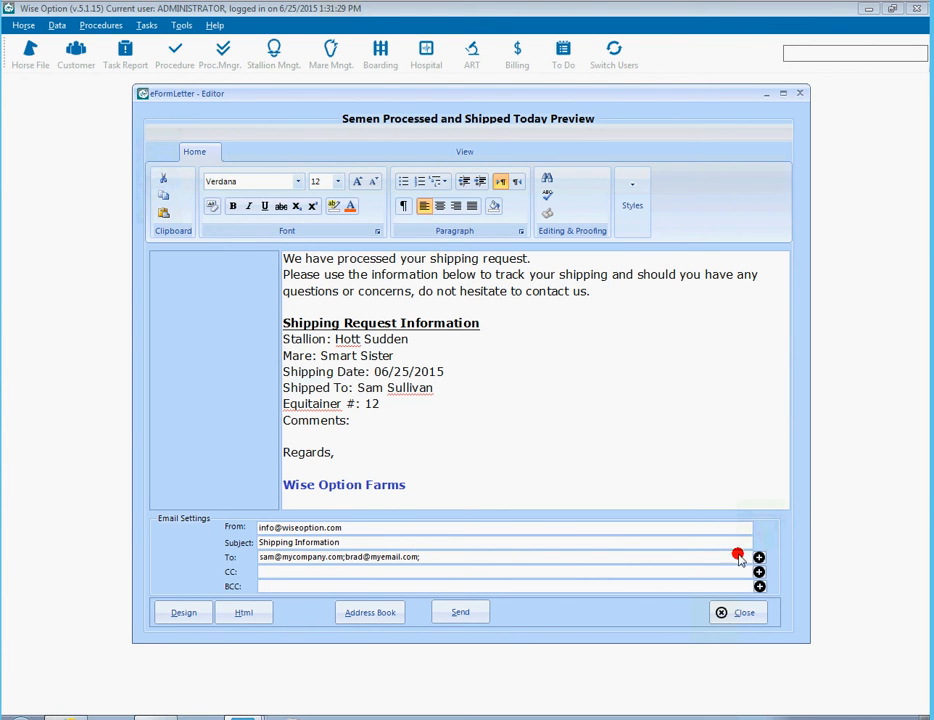
{"action": "left_click", "coordinate": [758, 586]}
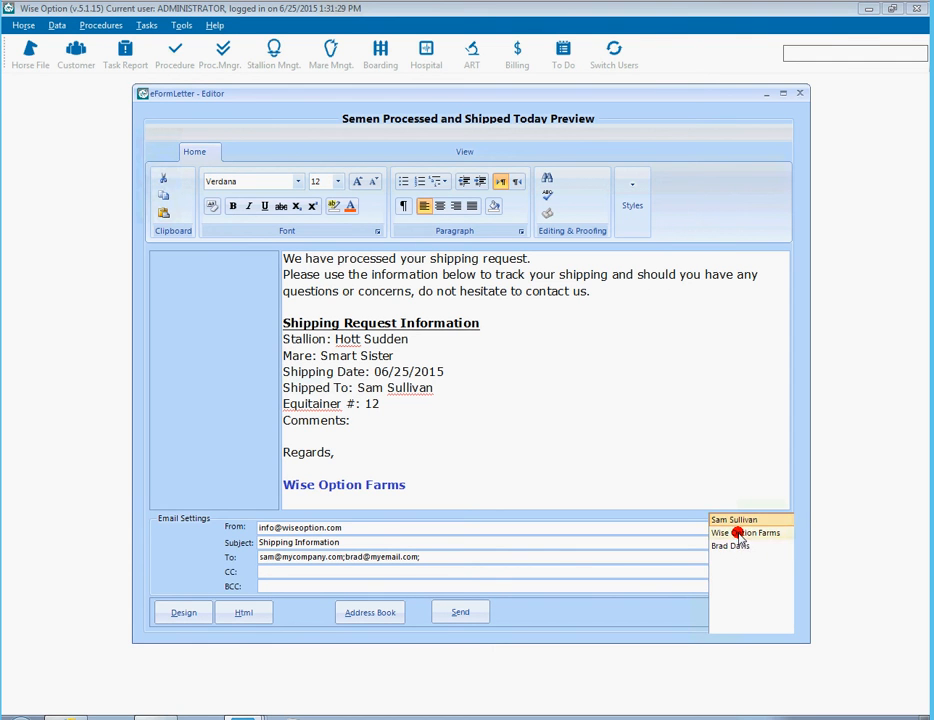
{"action": "left_click", "coordinate": [739, 535]}
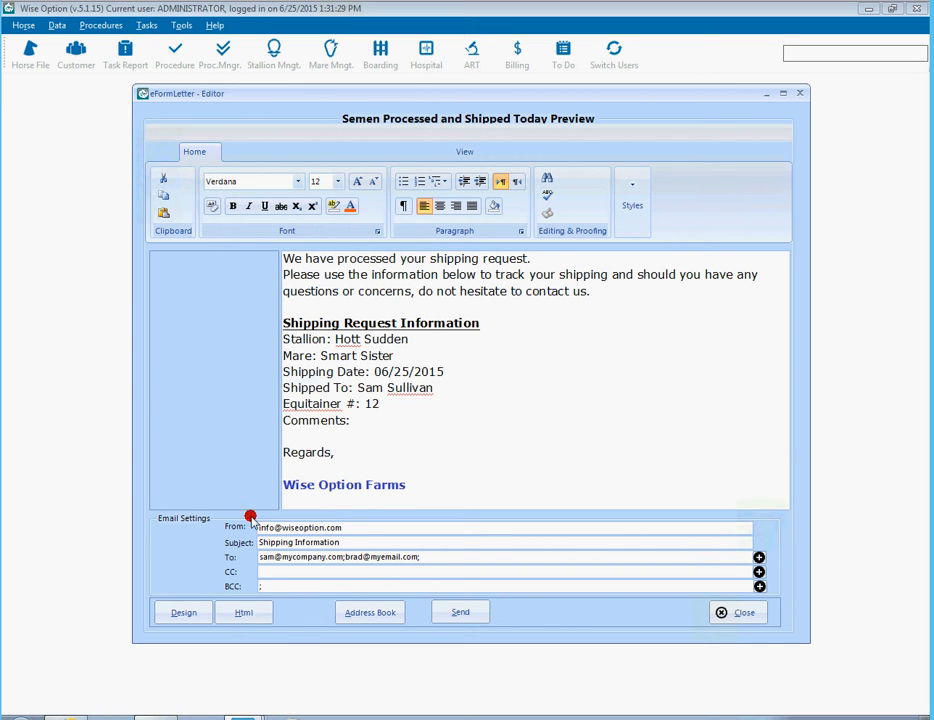
- From the Address Book, save an e-mail address on the Wise Option Farms customer record
{"action": "left_click", "coordinate": [372, 612]}
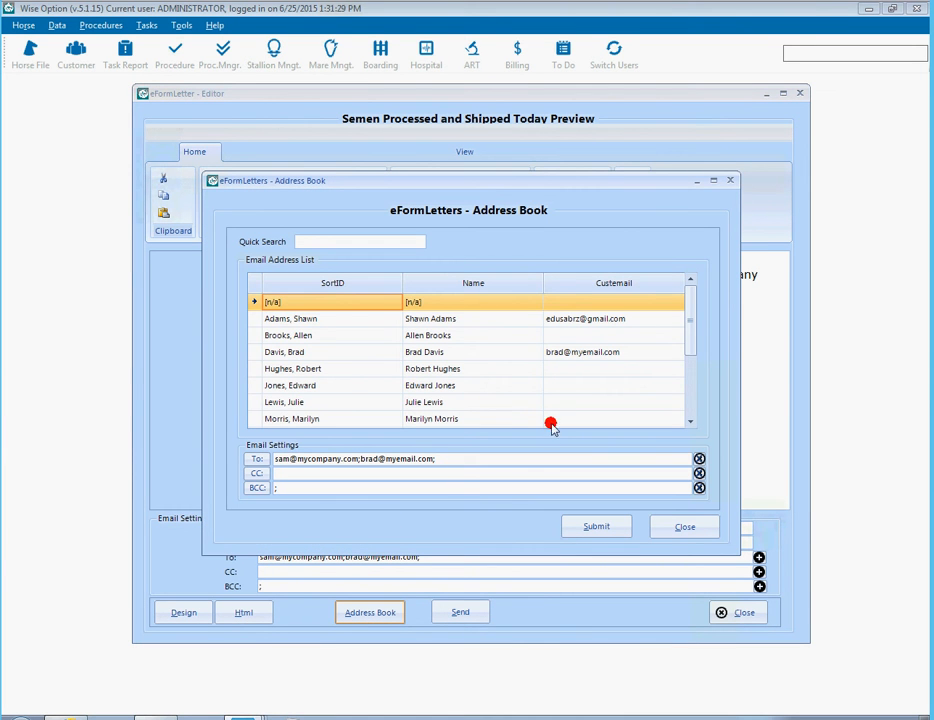
{"action": "left_click_drag", "start_coordinate": [692, 323], "coordinate": [682, 401]}
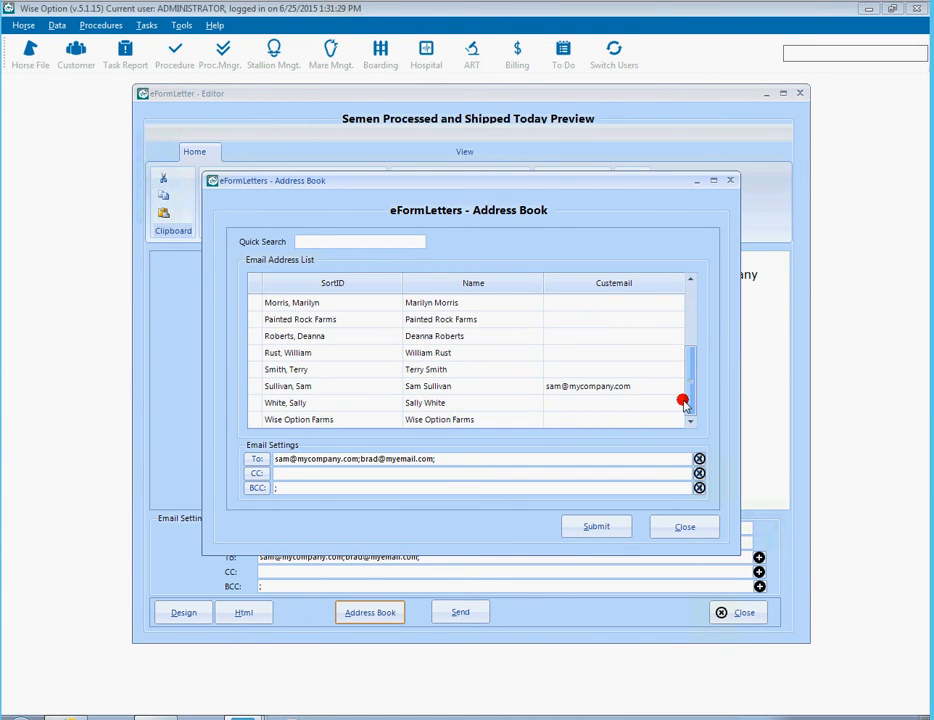
{"action": "double_click", "coordinate": [421, 416]}
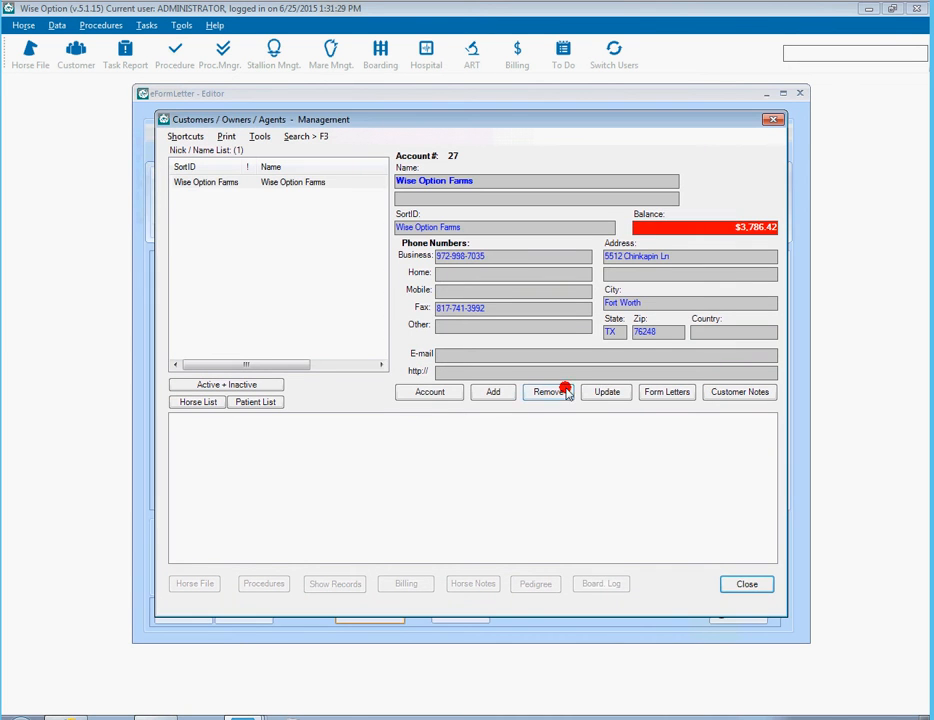
{"action": "left_click", "coordinate": [608, 393]}
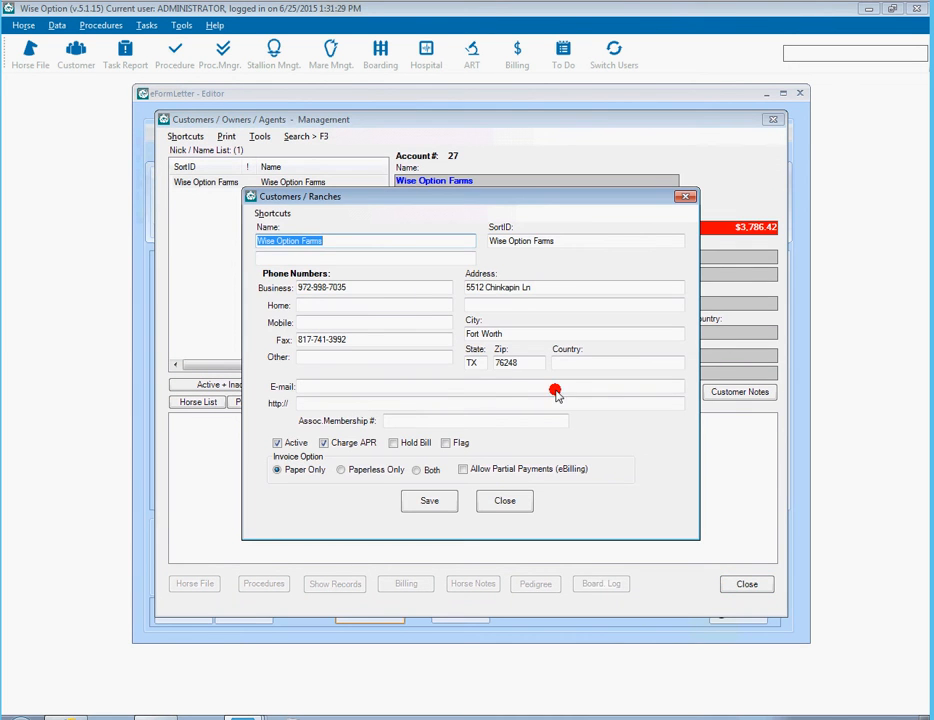
{"action": "left_click", "coordinate": [512, 393]}
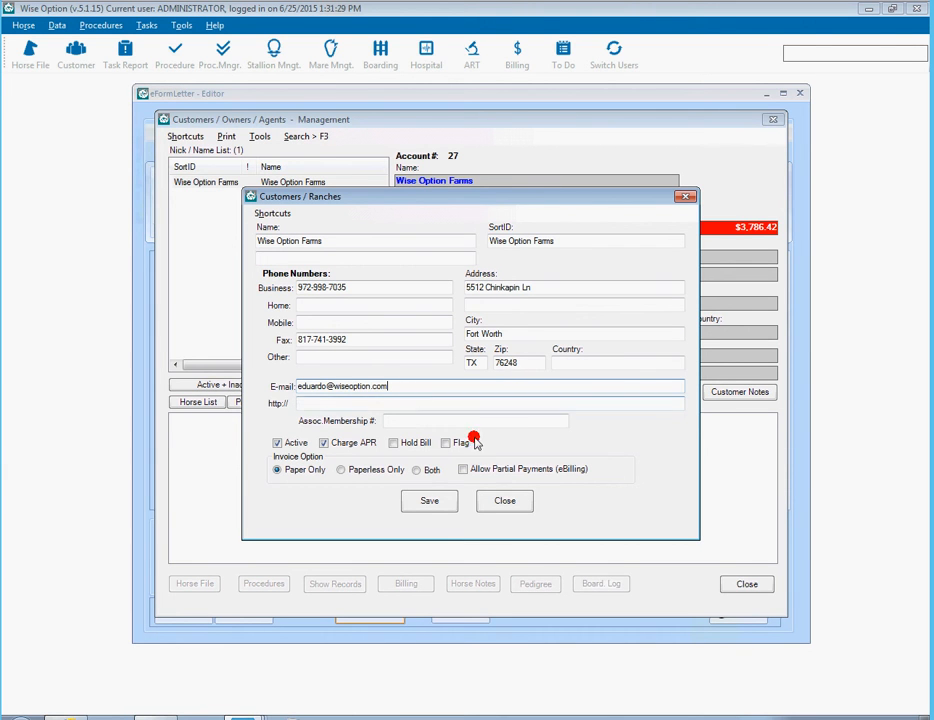
{"action": "left_click", "coordinate": [428, 501]}
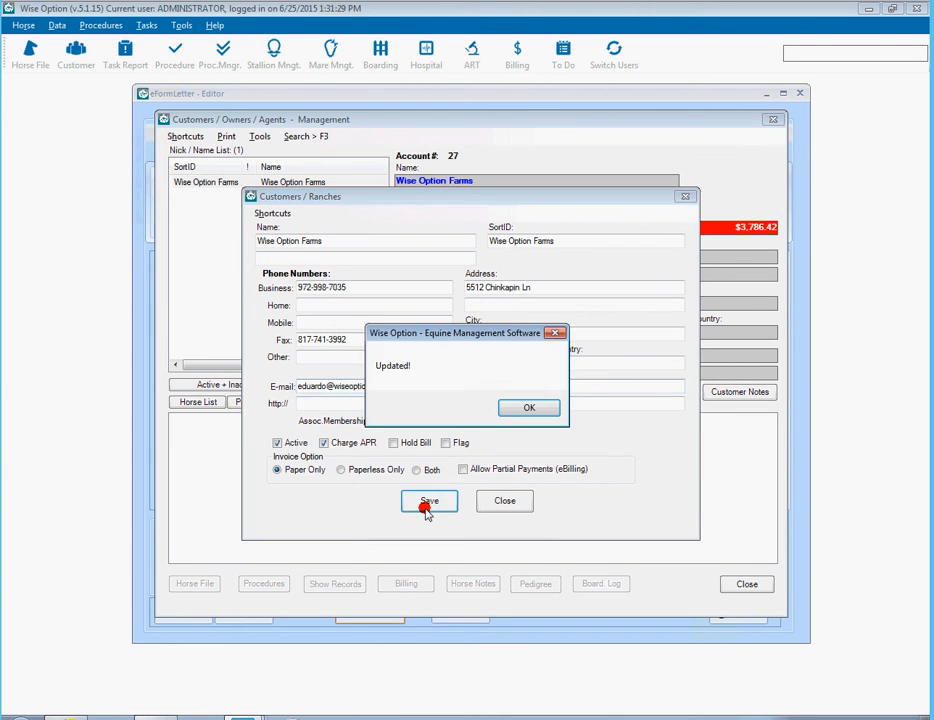
{"action": "left_click", "coordinate": [509, 407]}
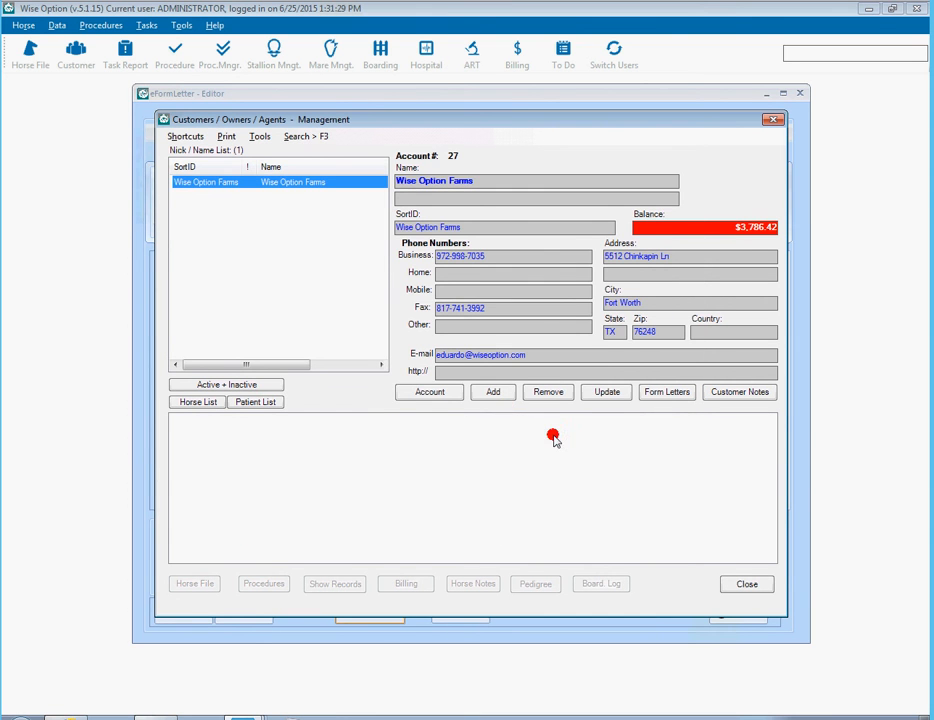
{"action": "left_click", "coordinate": [765, 588]}
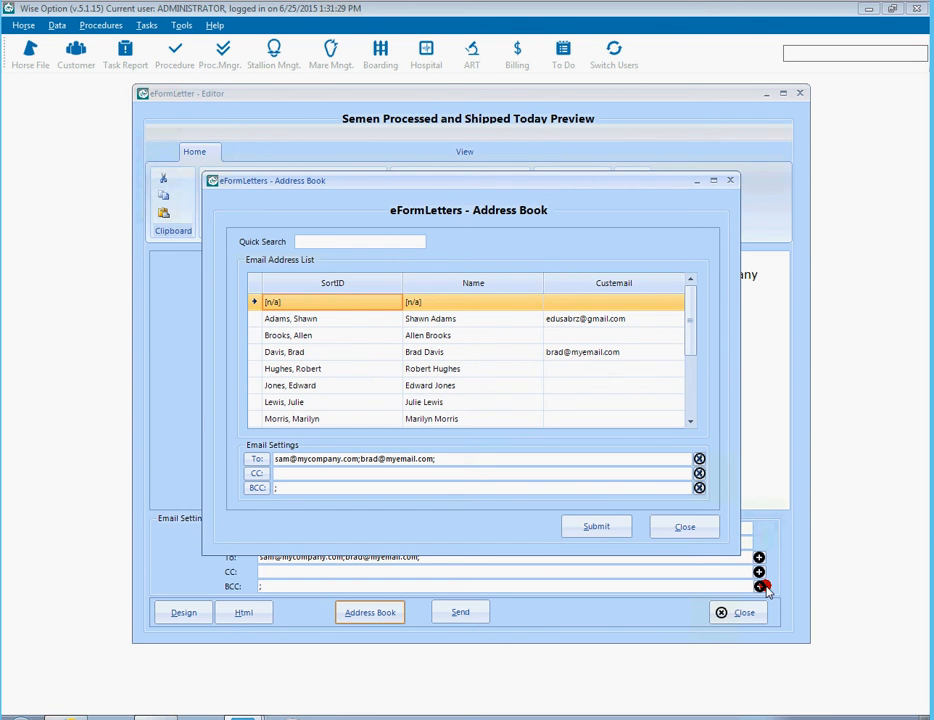
- Add Wise Option Farms' address to the BCC line from the address book
{"action": "left_click_drag", "start_coordinate": [692, 323], "coordinate": [692, 419]}
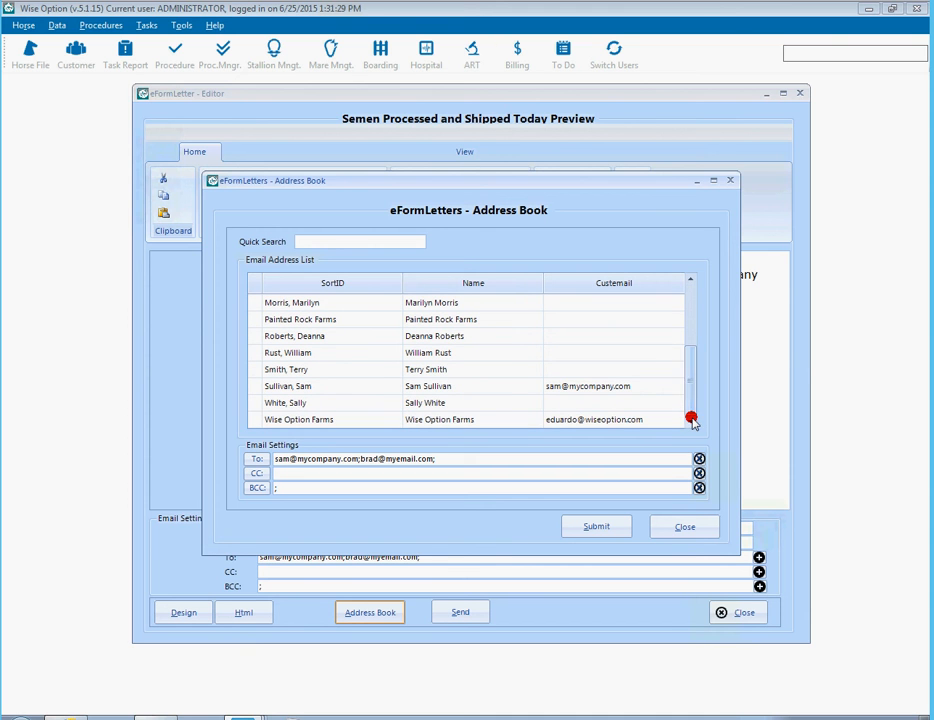
{"action": "left_click", "coordinate": [400, 420]}
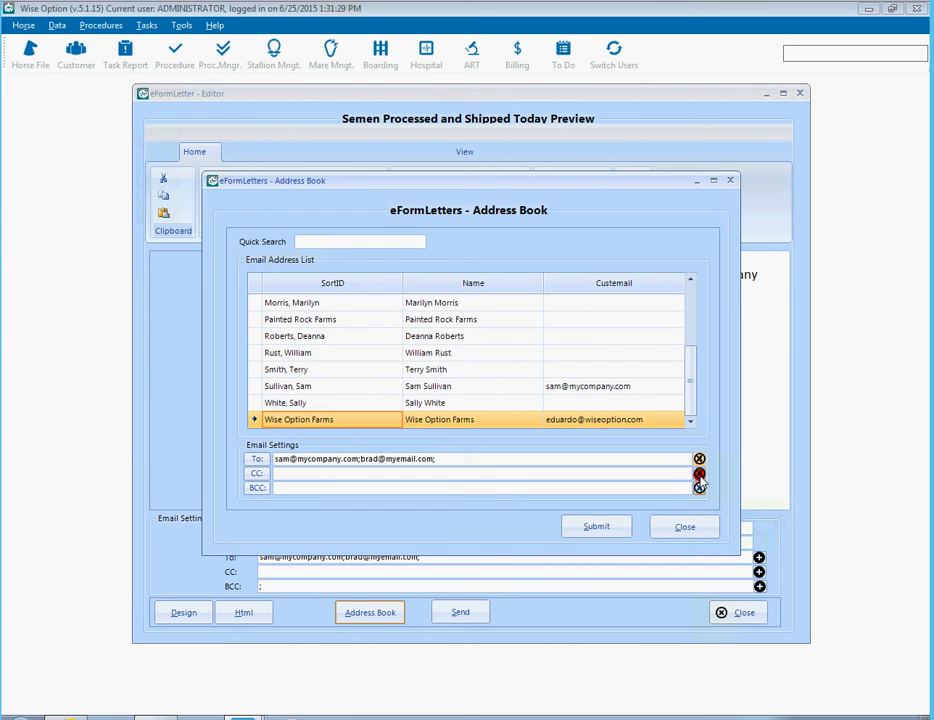
{"action": "left_click", "coordinate": [290, 490]}
{"action": "left_click", "coordinate": [257, 488]}
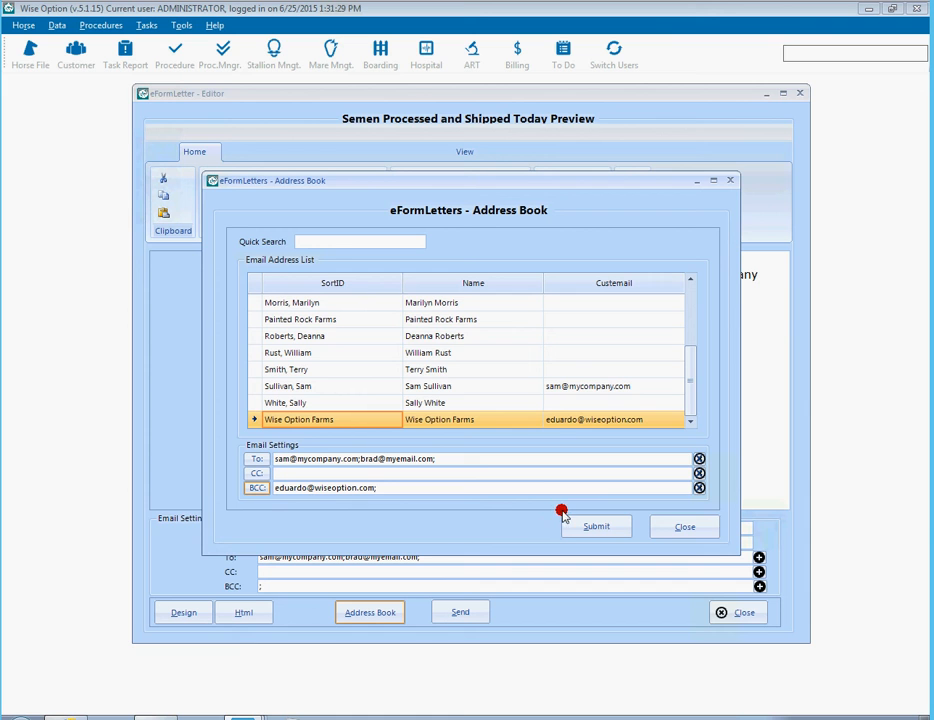
- Remove the second address from To and apply the recipients to the letter
{"action": "left_click", "coordinate": [481, 462]}
{"action": "key", "text": "BackSpace"}
{"action": "key", "text": "BackSpace"}
{"action": "key", "text": "BackSpace"}
{"action": "key", "text": "BackSpace"}
{"action": "key", "text": "BackSpace"}
{"action": "key", "text": "BackSpace"}
{"action": "key", "text": "BackSpace"}
{"action": "key", "text": "BackSpace"}
{"action": "key", "text": "BackSpace"}
{"action": "key", "text": "BackSpace"}
{"action": "key", "text": "BackSpace"}
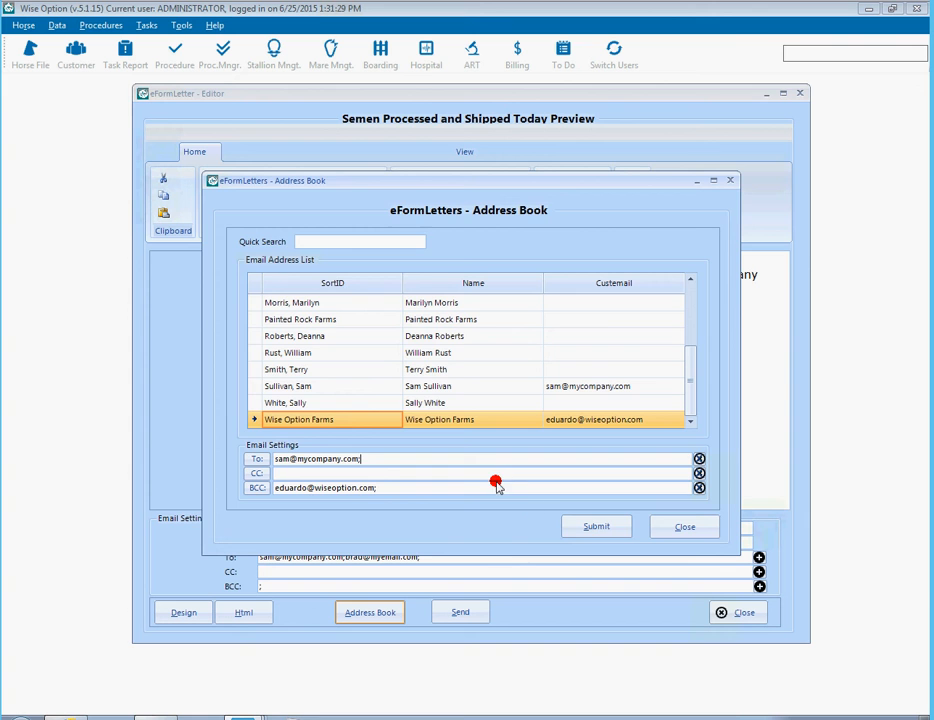
{"action": "left_click", "coordinate": [568, 525]}
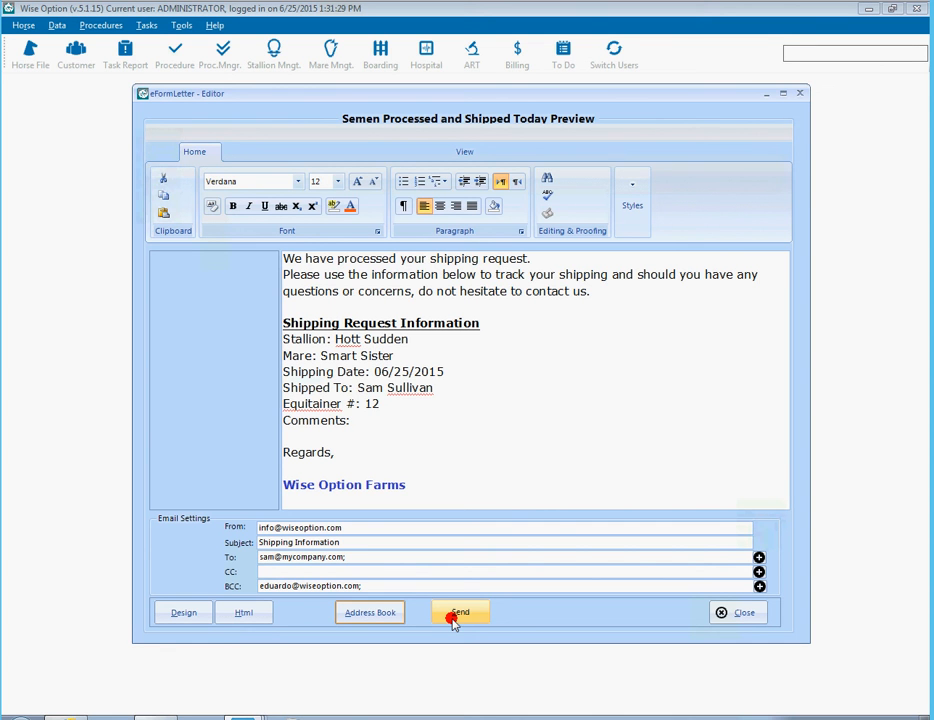
{"action": "left_click", "coordinate": [383, 618]}
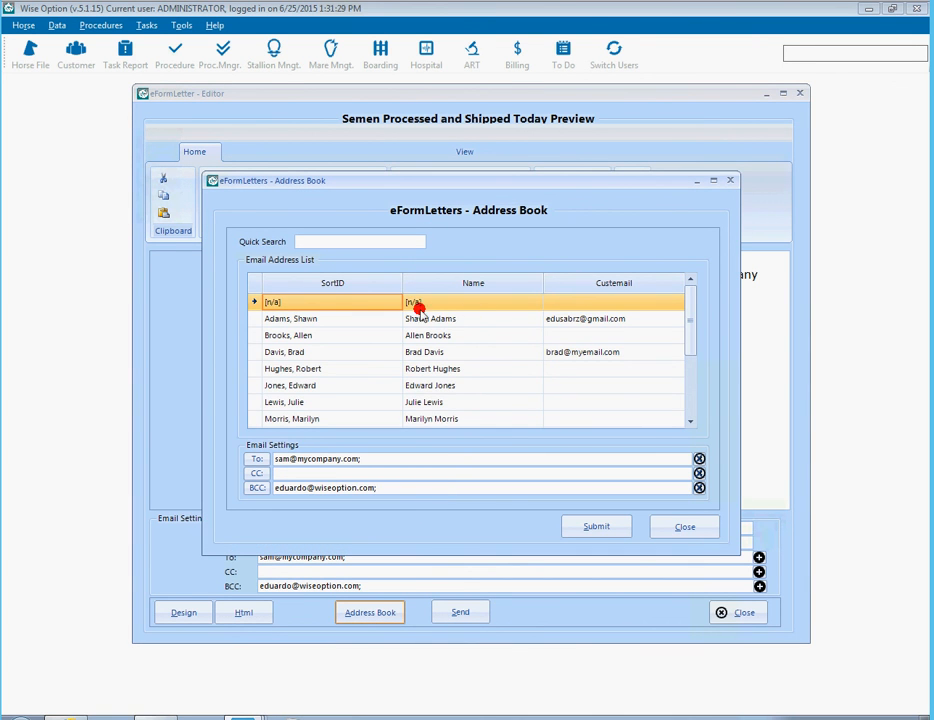
{"action": "left_click", "coordinate": [370, 240]}
{"action": "type", "text": "wise"}
{"action": "key", "text": "Return"}
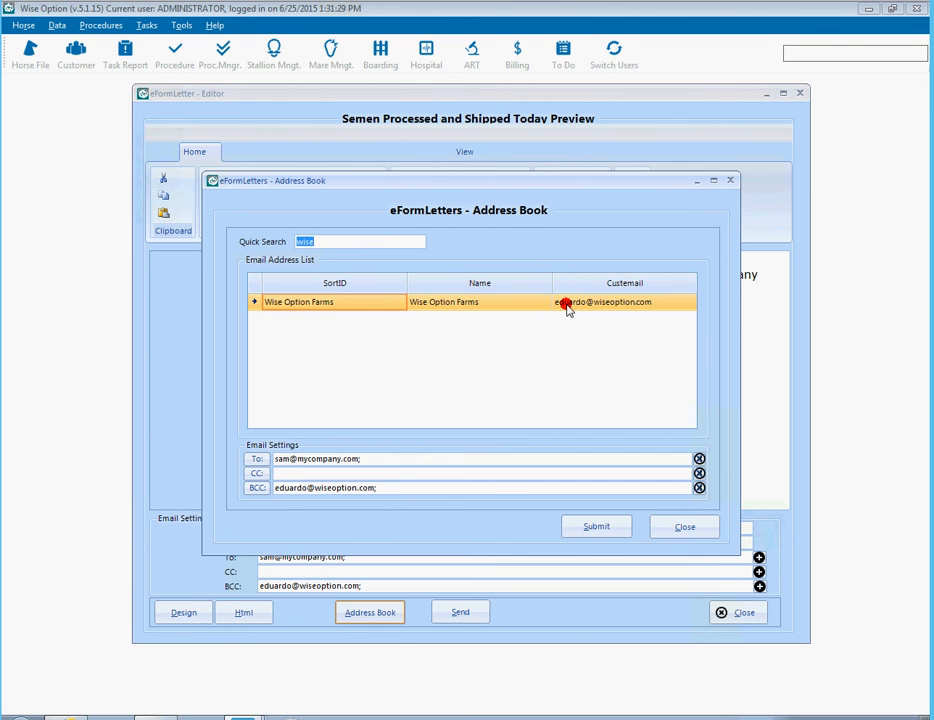
{"action": "left_click_drag", "start_coordinate": [348, 243], "coordinate": [263, 247]}
{"action": "key", "text": "BackSpace"}
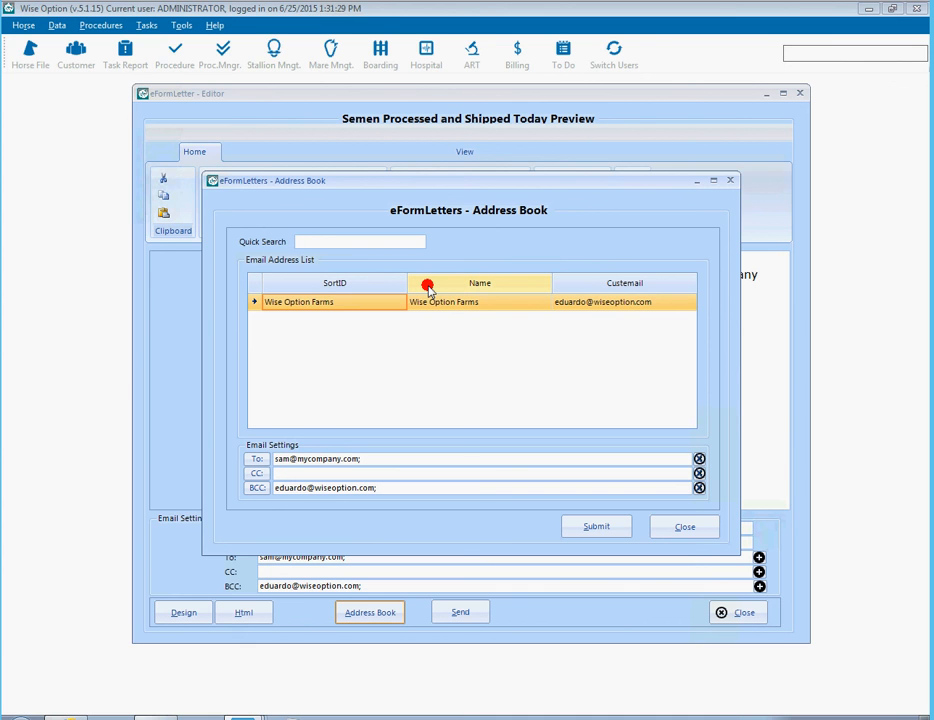
{"action": "type", "text": "am"}
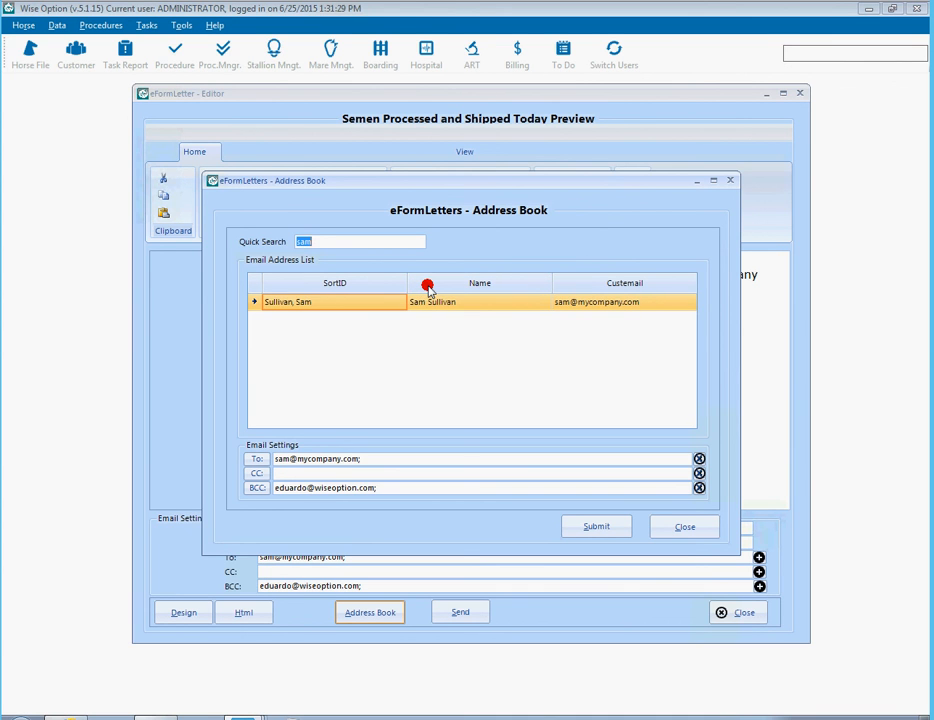
{"action": "key", "text": "BackSpace"}
{"action": "left_click", "coordinate": [686, 528]}
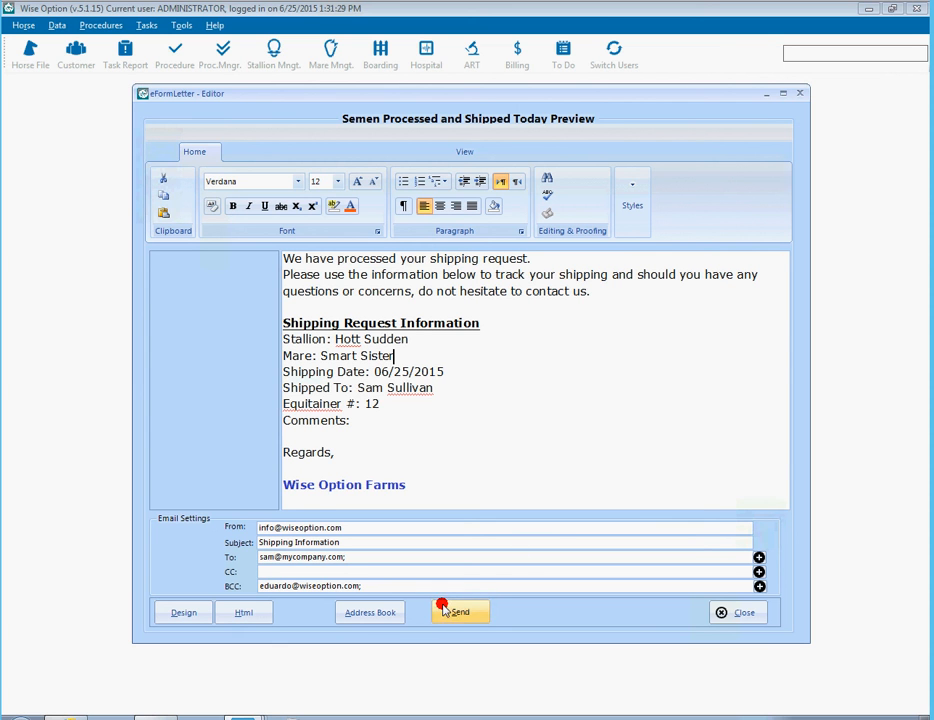
- Add three customers from the Address Book to the CC line
{"action": "left_click", "coordinate": [370, 612]}
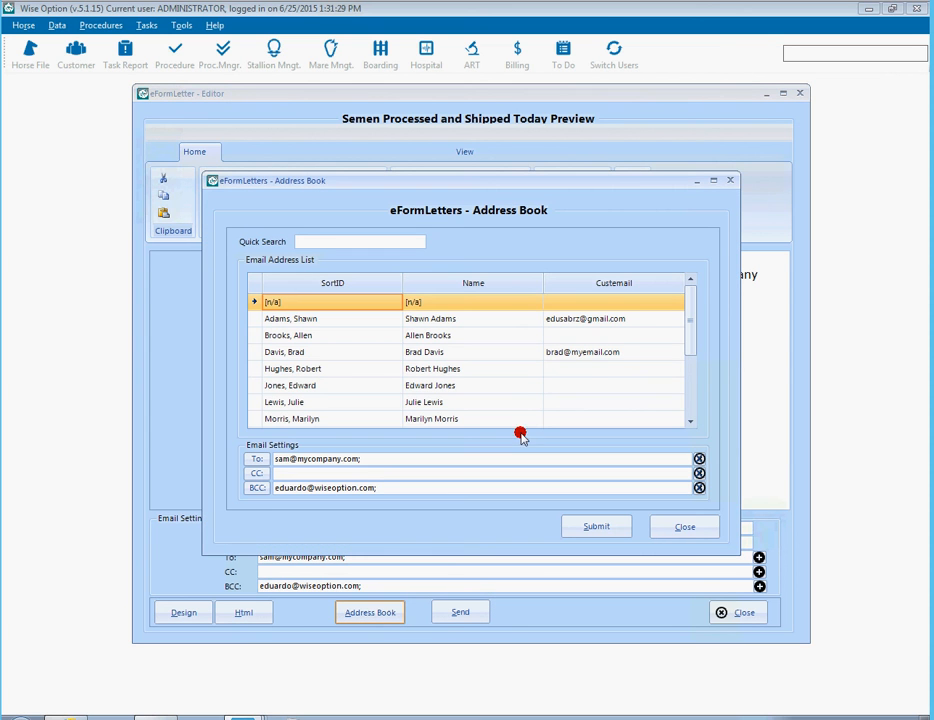
{"action": "left_click_drag", "start_coordinate": [686, 317], "coordinate": [684, 373]}
{"action": "left_click", "coordinate": [586, 395]}
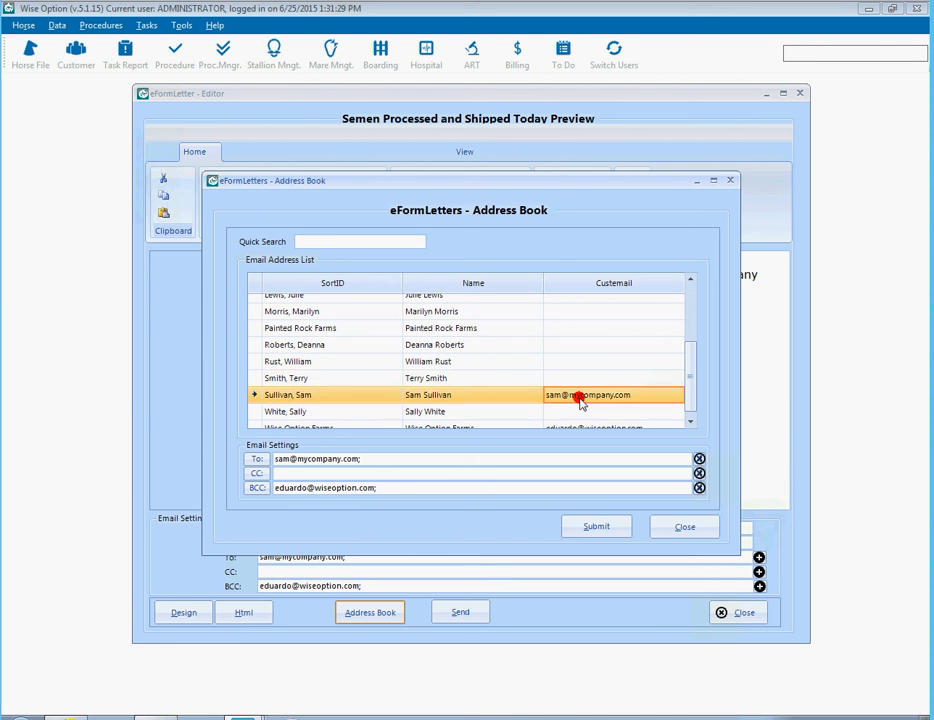
{"action": "left_click", "coordinate": [253, 472]}
{"action": "left_click_drag", "start_coordinate": [686, 357], "coordinate": [686, 306]}
{"action": "left_click", "coordinate": [591, 335]}
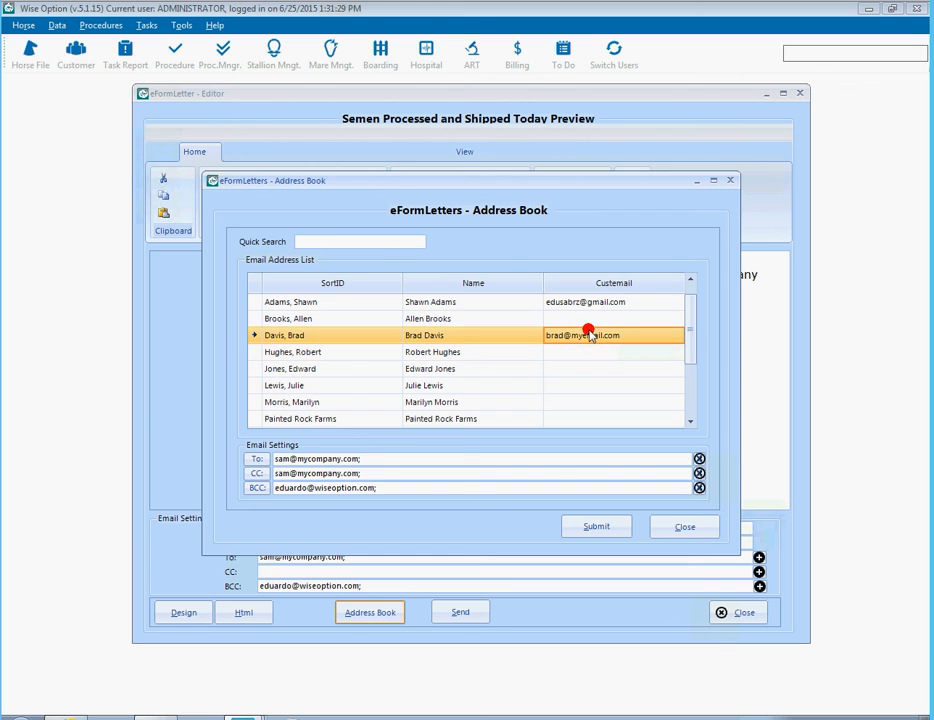
{"action": "left_click", "coordinate": [257, 473]}
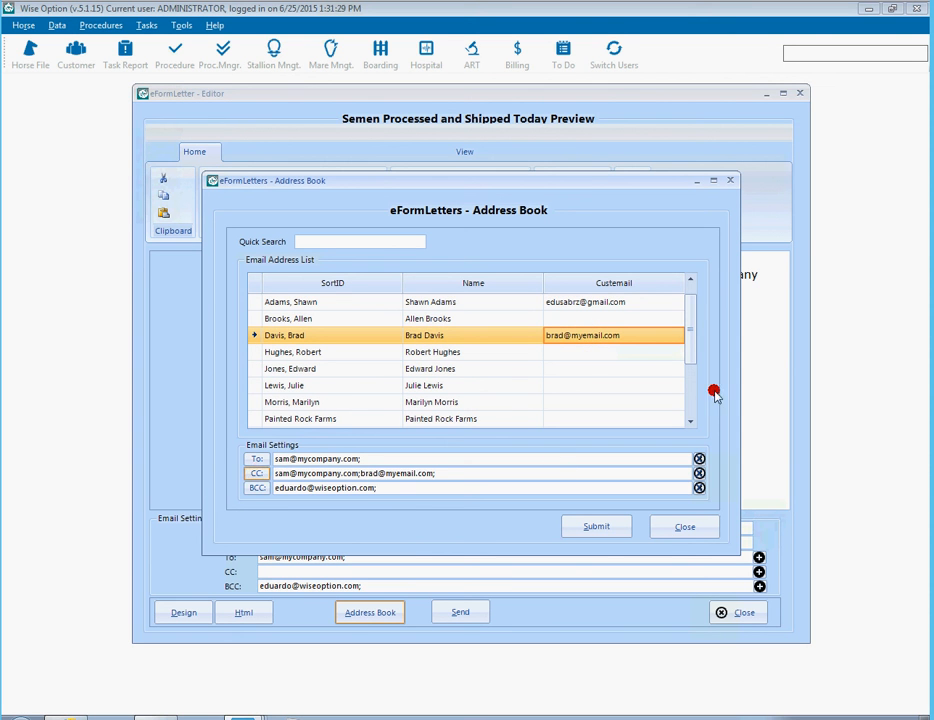
{"action": "left_click", "coordinate": [638, 302]}
{"action": "left_click", "coordinate": [257, 473]}
- Append the company's support address to BCC and apply the recipients
{"action": "left_click", "coordinate": [462, 486]}
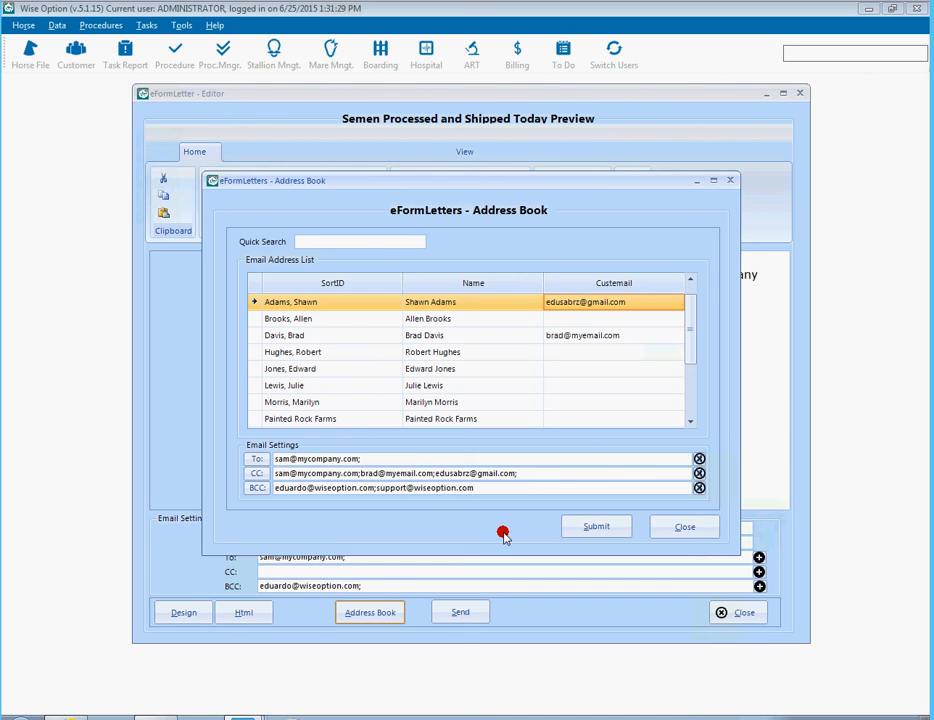
{"action": "left_click", "coordinate": [574, 535]}
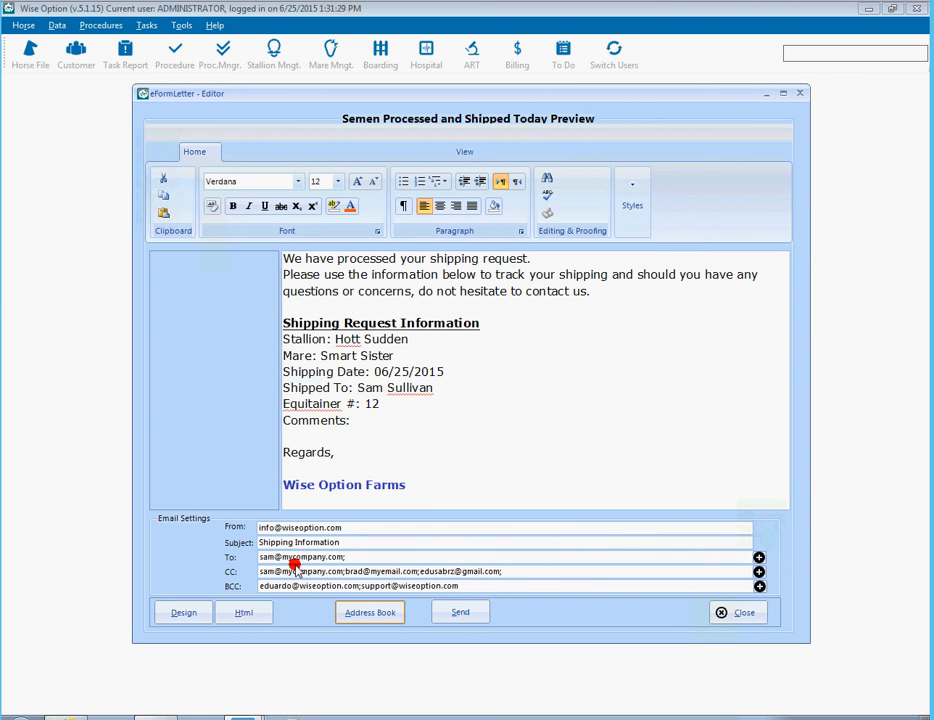